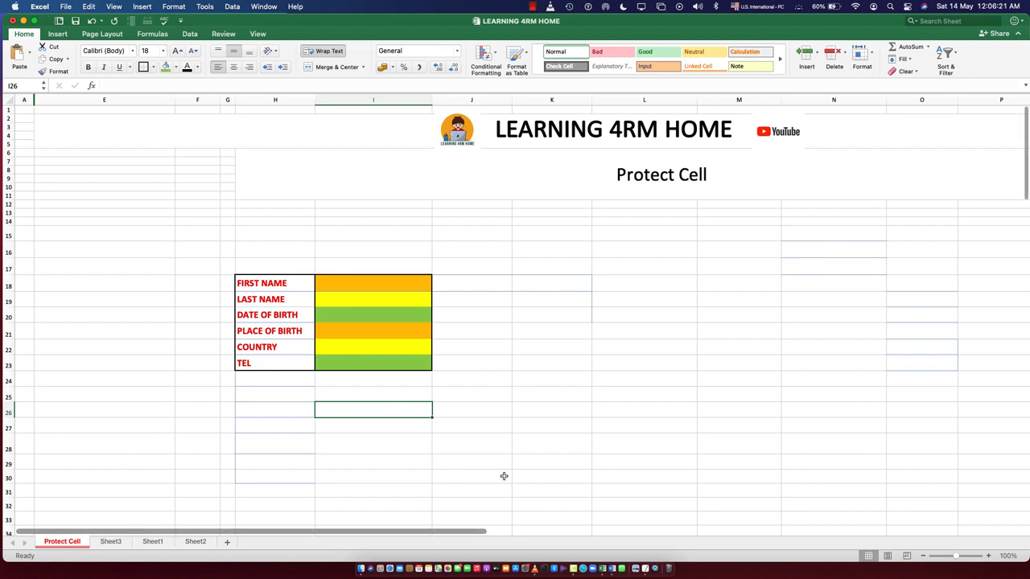
pyautogui.click(537, 400)
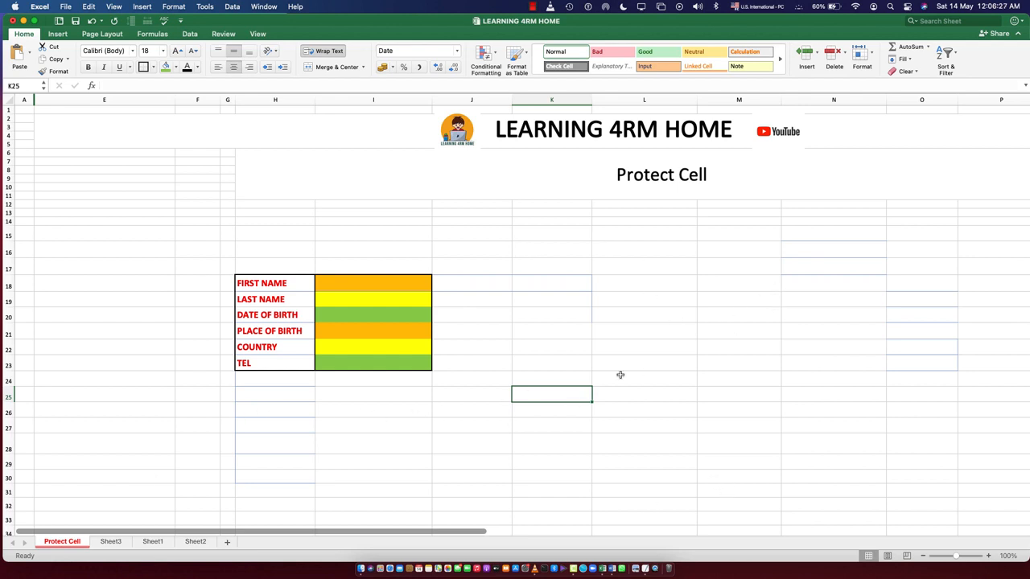
pyautogui.click(547, 303)
pyautogui.click(682, 318)
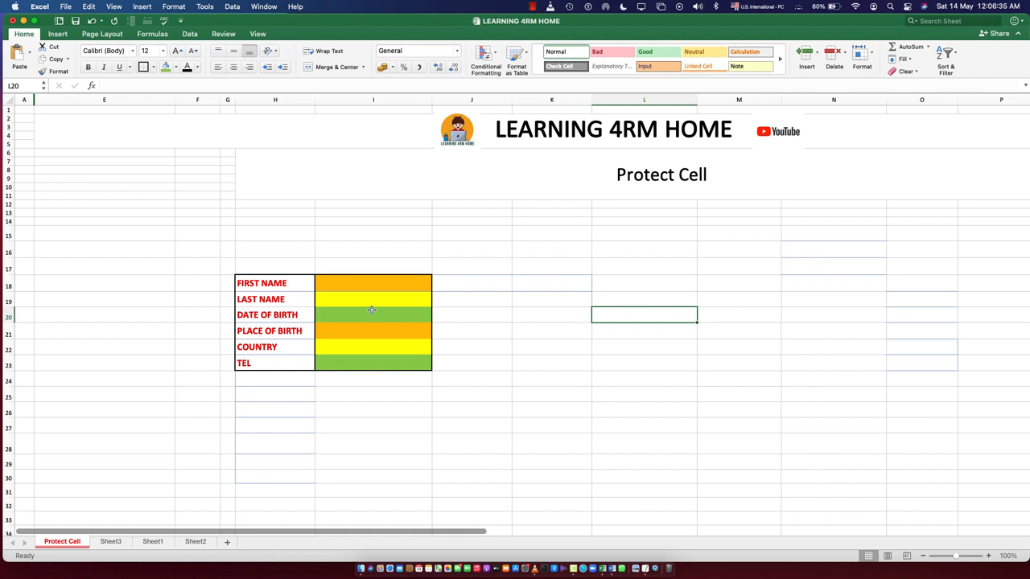
# Examine the form's labels from FIRST NAME to TEL and the coloured entry cells beside them
pyautogui.moveTo(280, 284); pyautogui.dragTo(306, 348)
pyautogui.moveTo(369, 286); pyautogui.dragTo(374, 357)
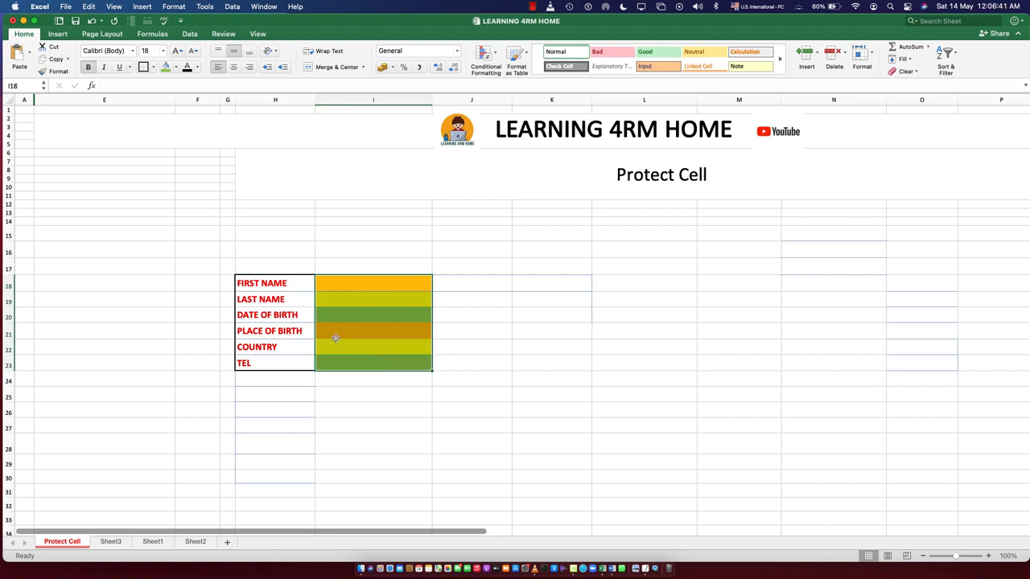
pyautogui.click(273, 288)
pyautogui.click(342, 289)
pyautogui.click(340, 301)
pyautogui.click(339, 321)
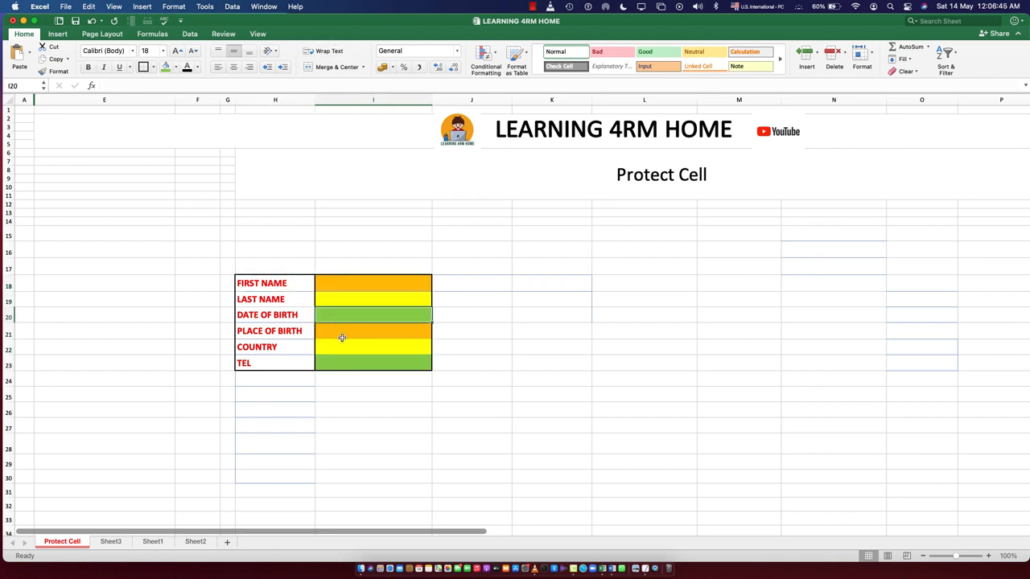
pyautogui.click(342, 338)
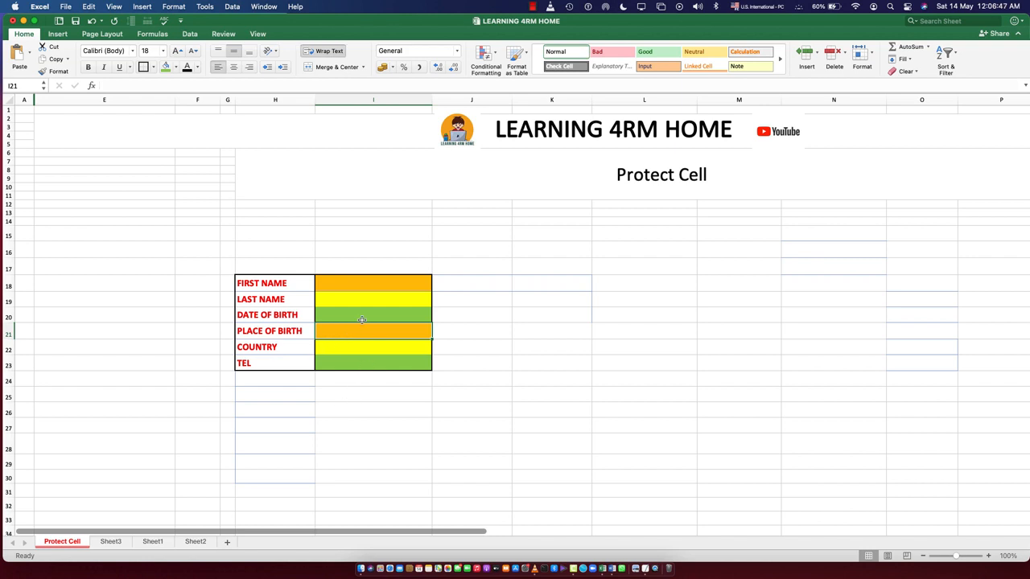
pyautogui.click(546, 281)
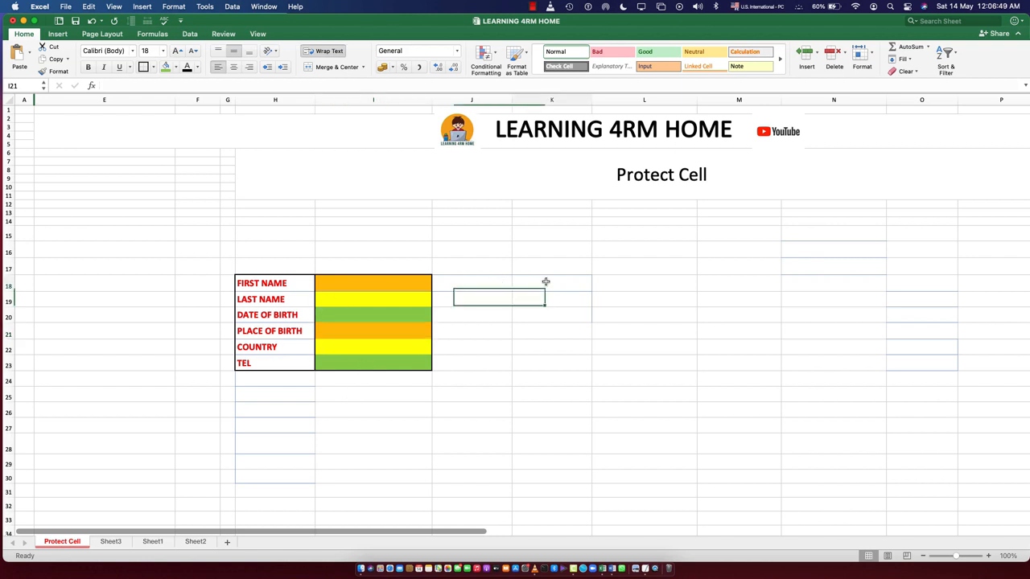
pyautogui.click(581, 428)
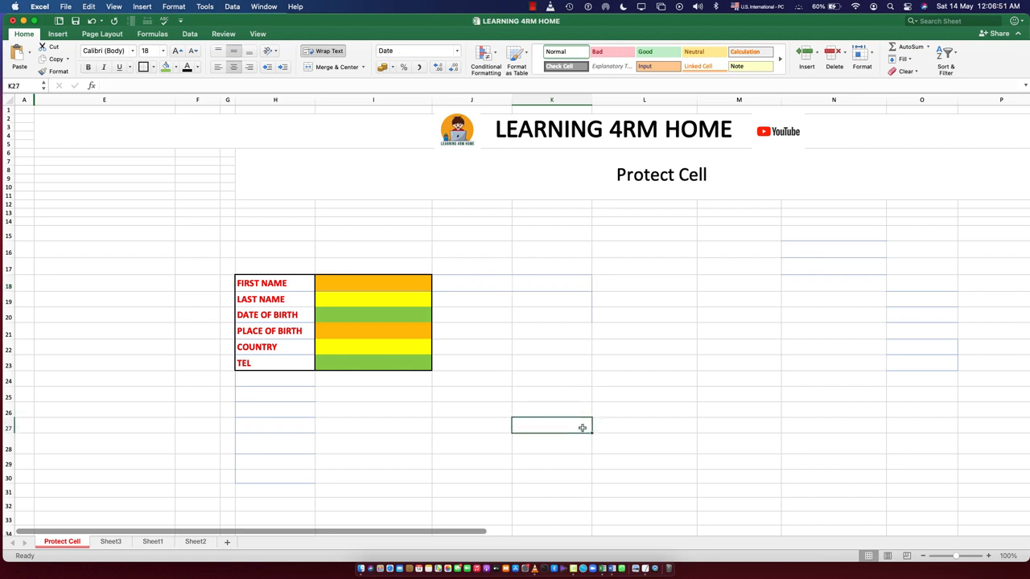
pyautogui.click(274, 283)
pyautogui.click(268, 300)
pyautogui.click(269, 316)
pyautogui.click(269, 336)
pyautogui.moveTo(375, 284)
pyautogui.mouseDown()
pyautogui.moveTo(372, 359)
pyautogui.moveTo(350, 354)
pyautogui.mouseUp()
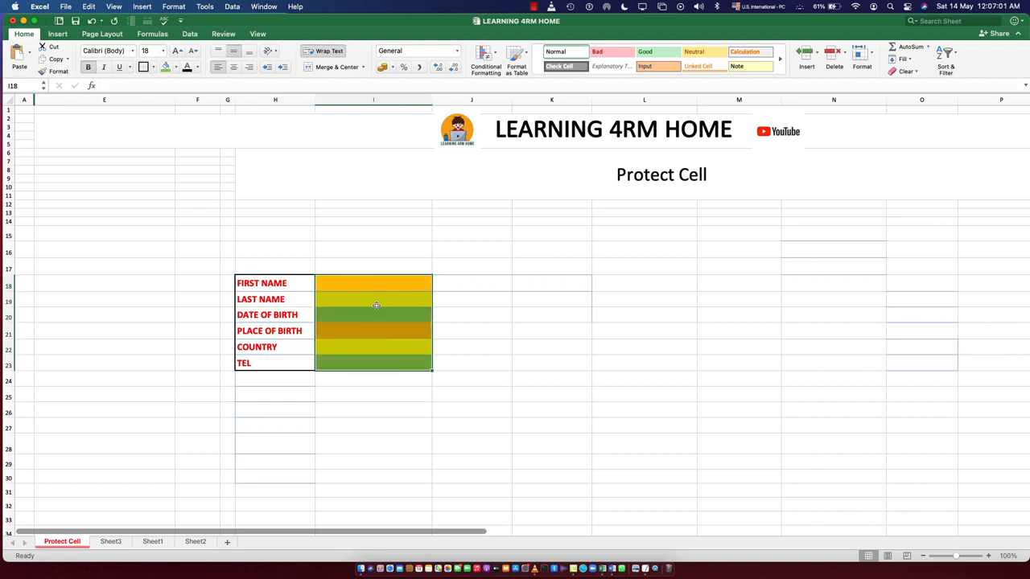
pyautogui.click(391, 431)
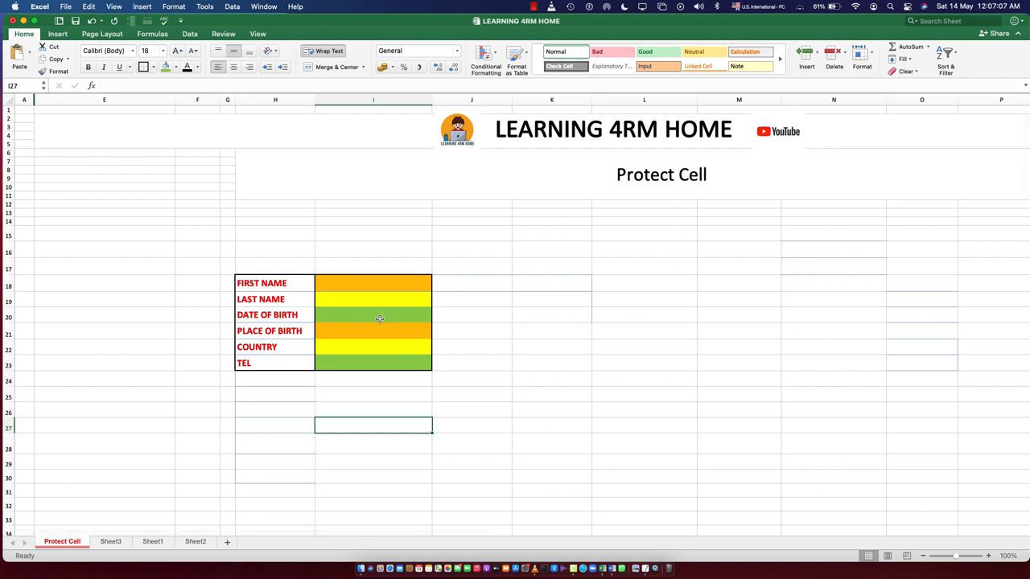
# Protect the Protect Cell sheet with a password, entering and verifying it while keeping the default user permissions
pyautogui.rightClick(65, 544)
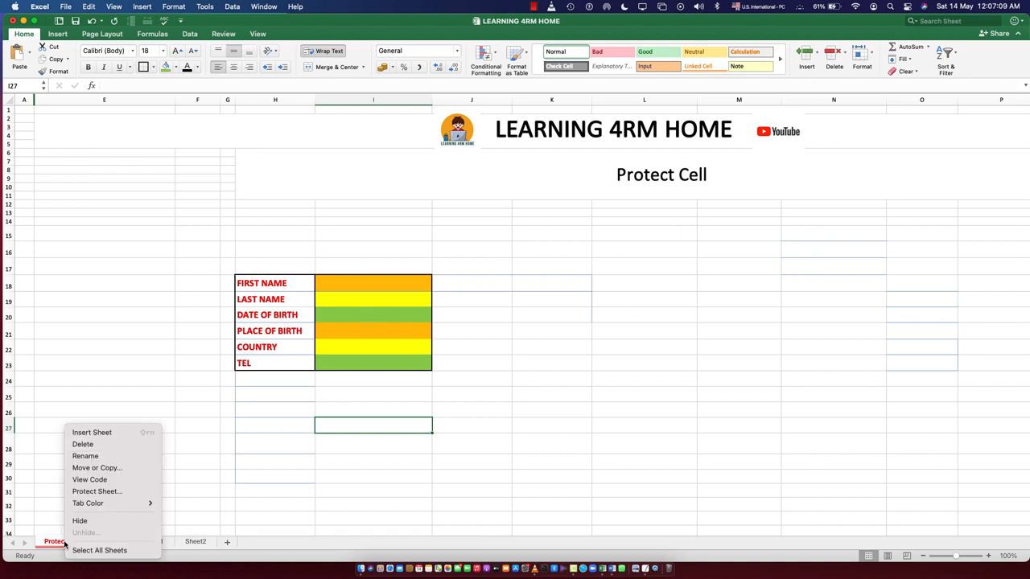
pyautogui.click(96, 492)
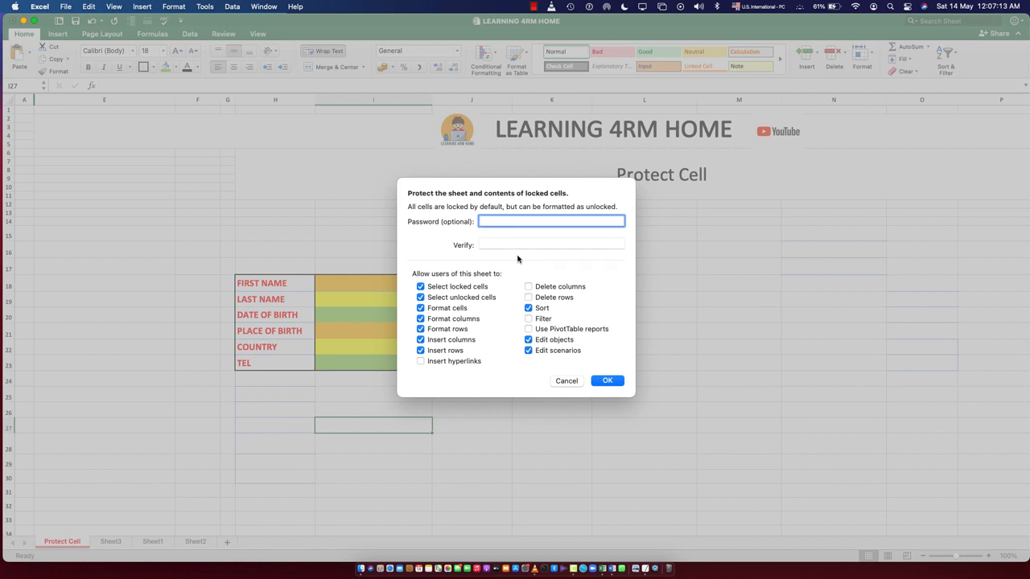
pyautogui.click(484, 243)
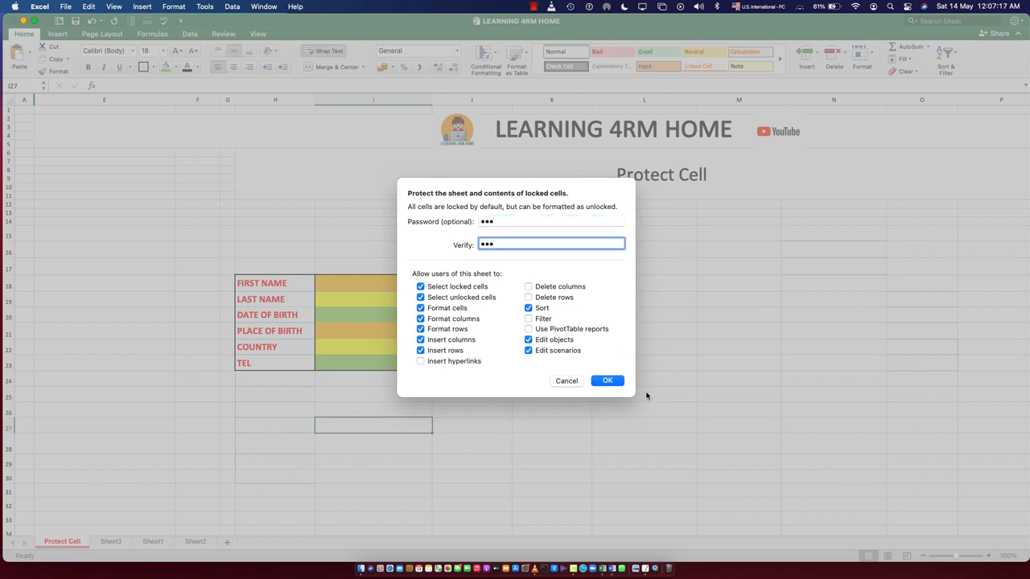
pyautogui.click(605, 383)
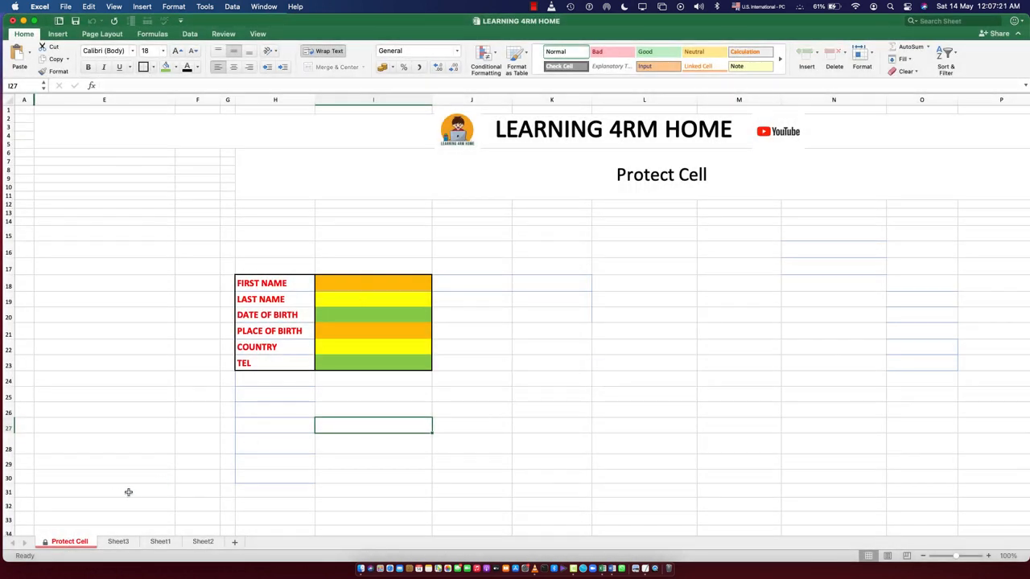
# Try to edit blank cell K19 and the LAST NAME and PLACE OF BIRTH entry cells on the protected sheet
pyautogui.click(515, 366)
pyautogui.click(535, 308)
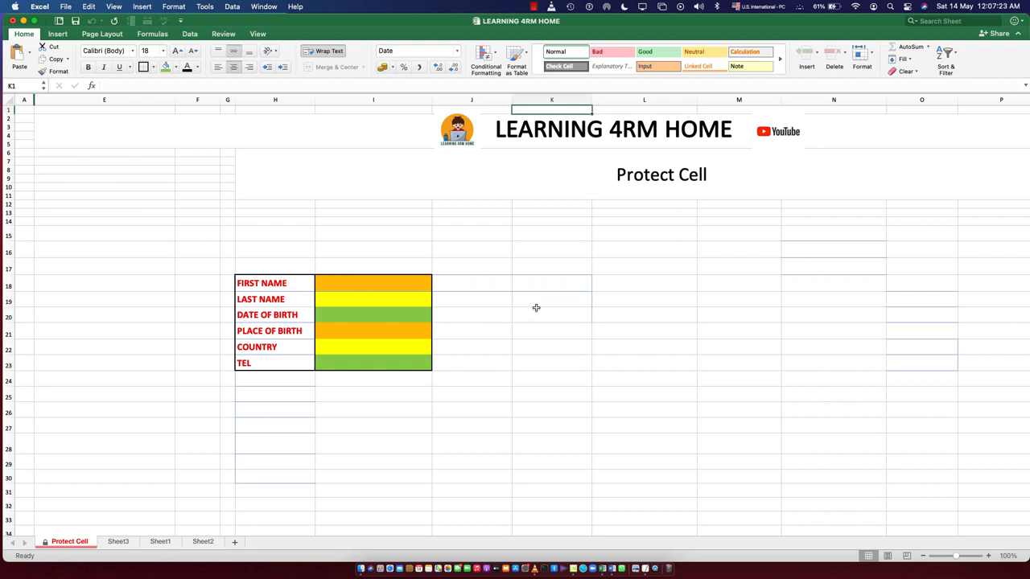
pyautogui.doubleClick(545, 301)
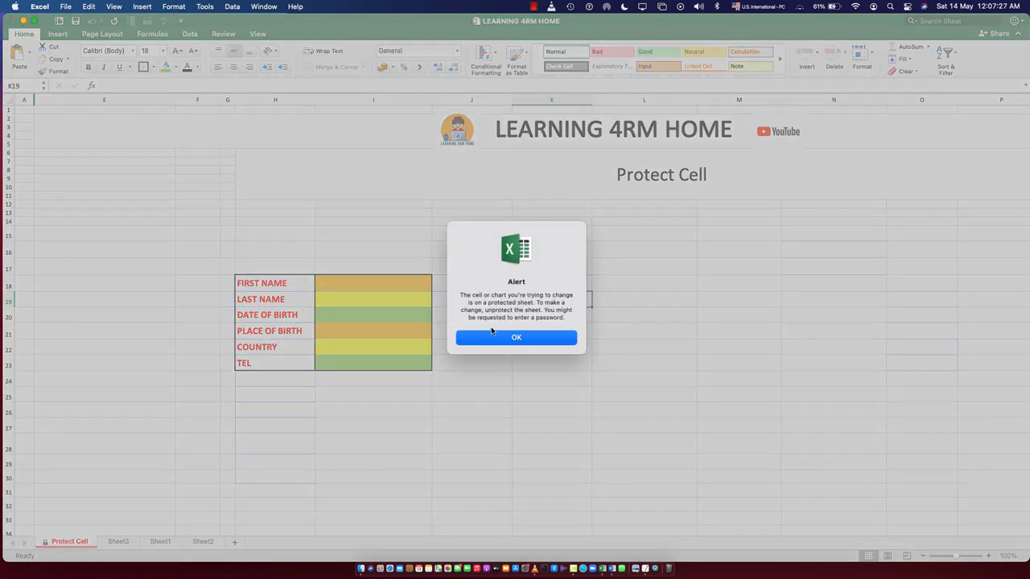
pyautogui.click(506, 338)
pyautogui.doubleClick(350, 298)
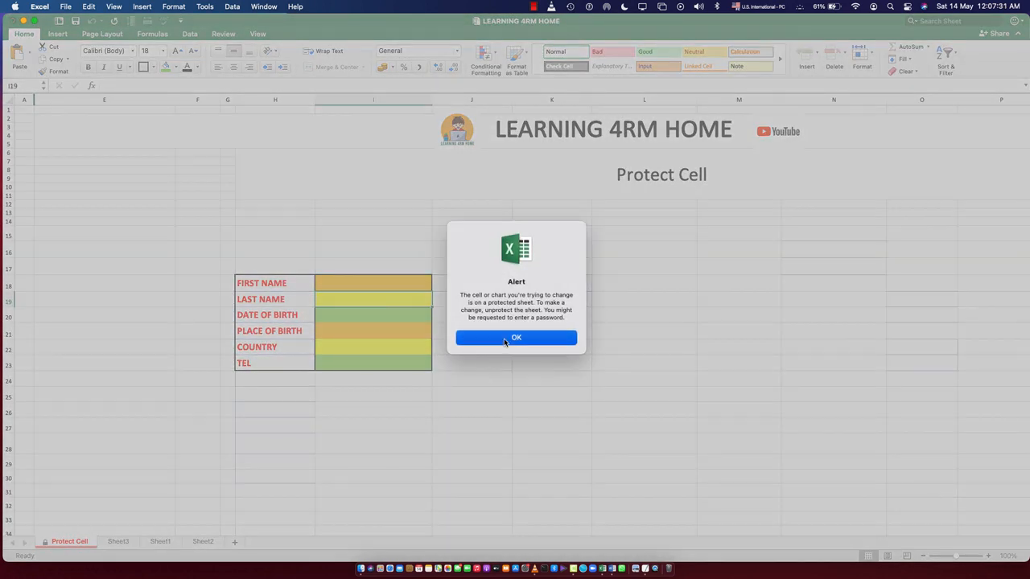
pyautogui.click(505, 339)
pyautogui.doubleClick(351, 330)
pyautogui.click(474, 341)
pyautogui.click(334, 352)
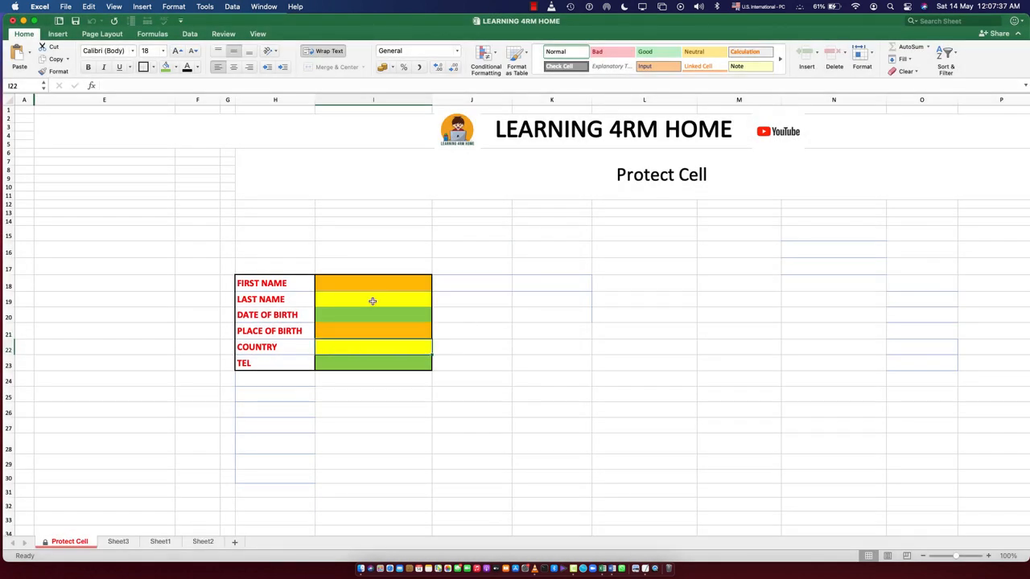
# Try to edit the LAST NAME and DATE OF BIRTH labels and the FIRST NAME entry cell
pyautogui.doubleClick(258, 303)
pyautogui.press('Return')
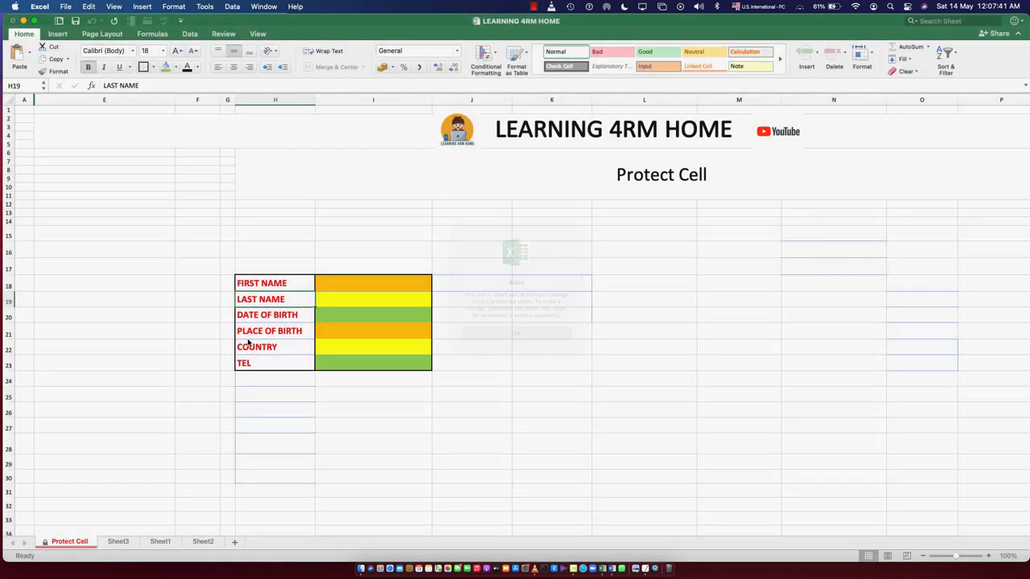
pyautogui.doubleClick(268, 316)
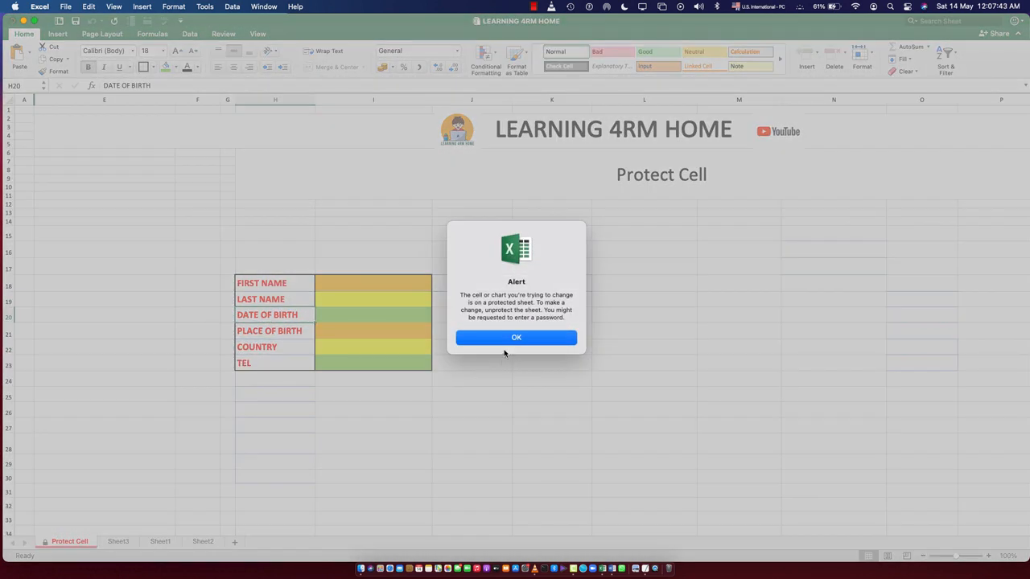
pyautogui.click(508, 341)
pyautogui.doubleClick(347, 288)
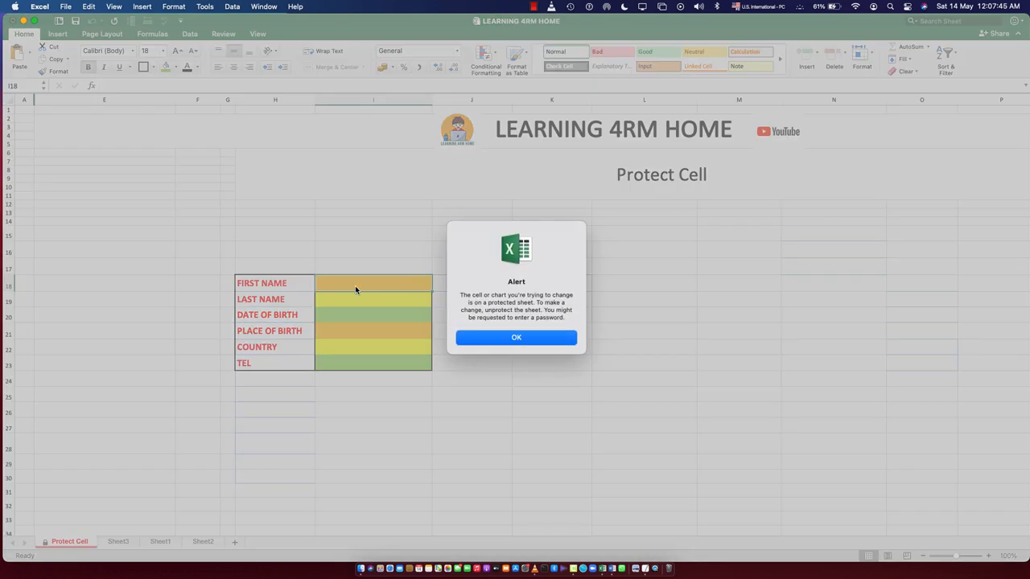
pyautogui.click(485, 334)
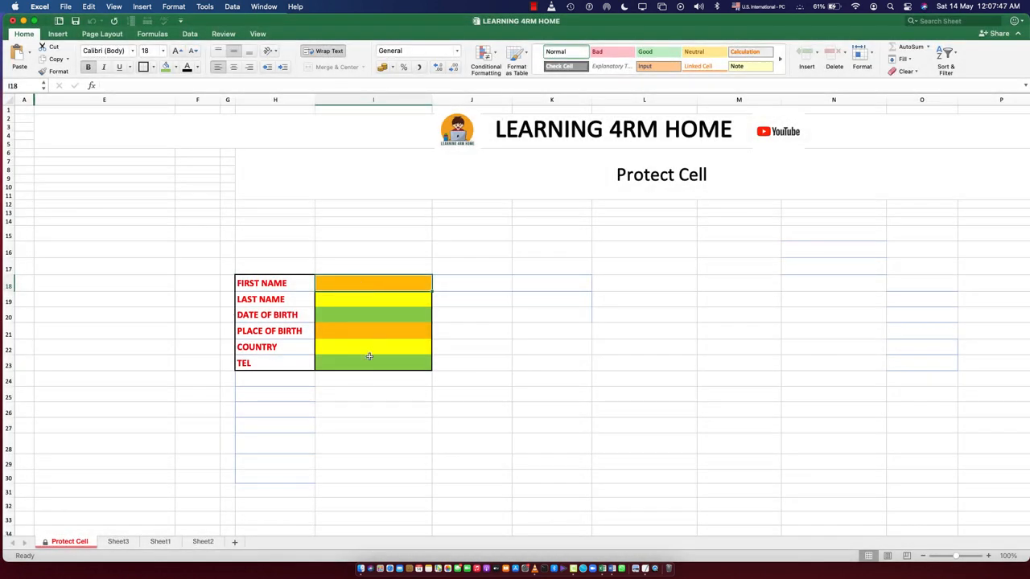
# Unprotect the Protect Cell sheet by entering the sheet password
pyautogui.rightClick(73, 543)
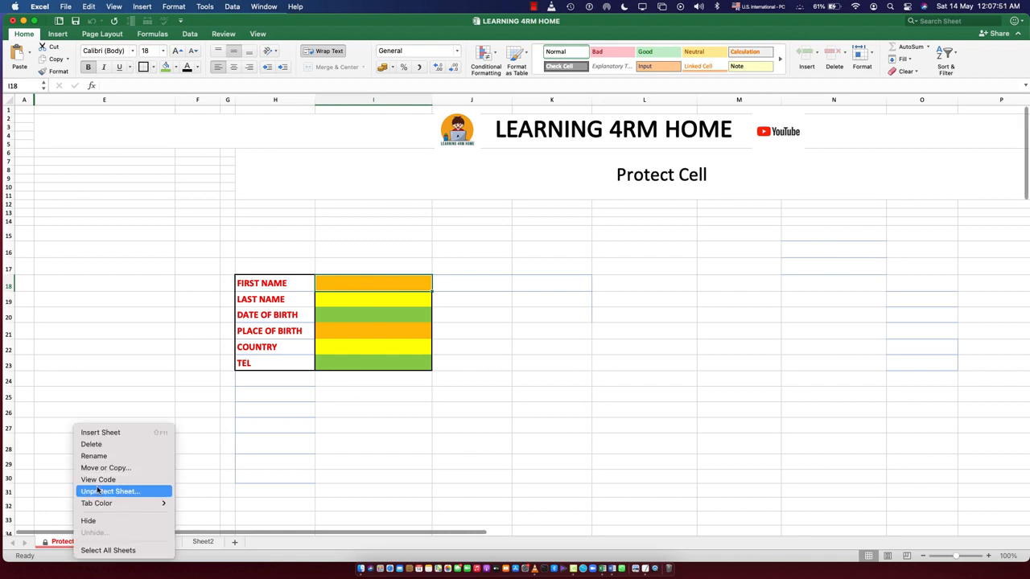
pyautogui.click(101, 492)
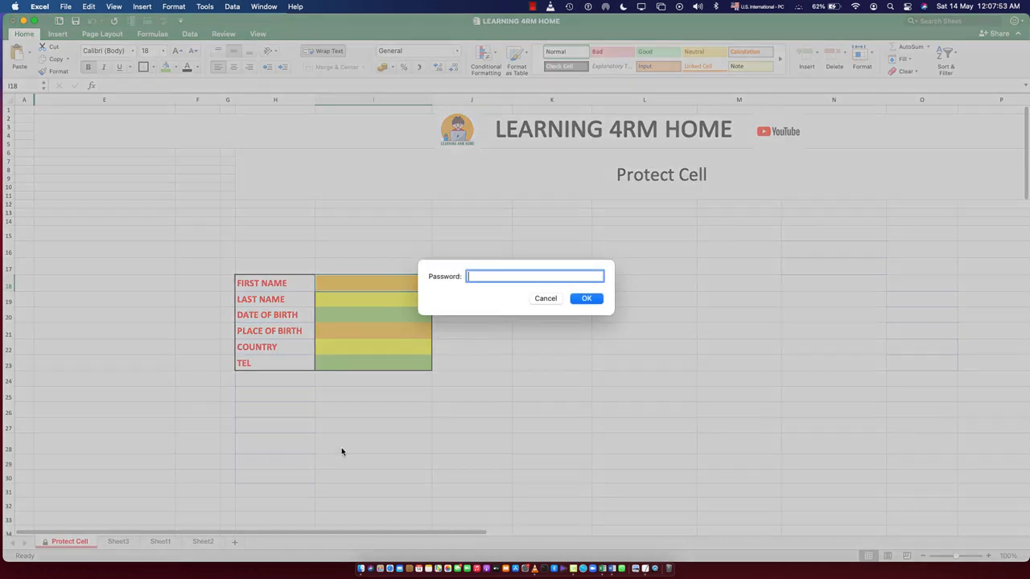
pyautogui.write('123')
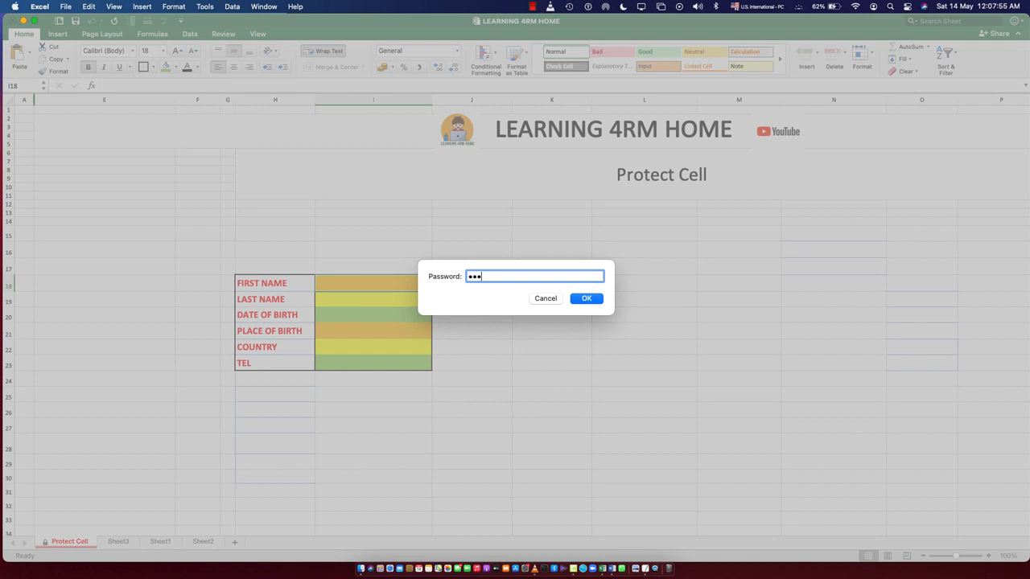
pyautogui.press('Return')
pyautogui.click(338, 397)
pyautogui.click(347, 462)
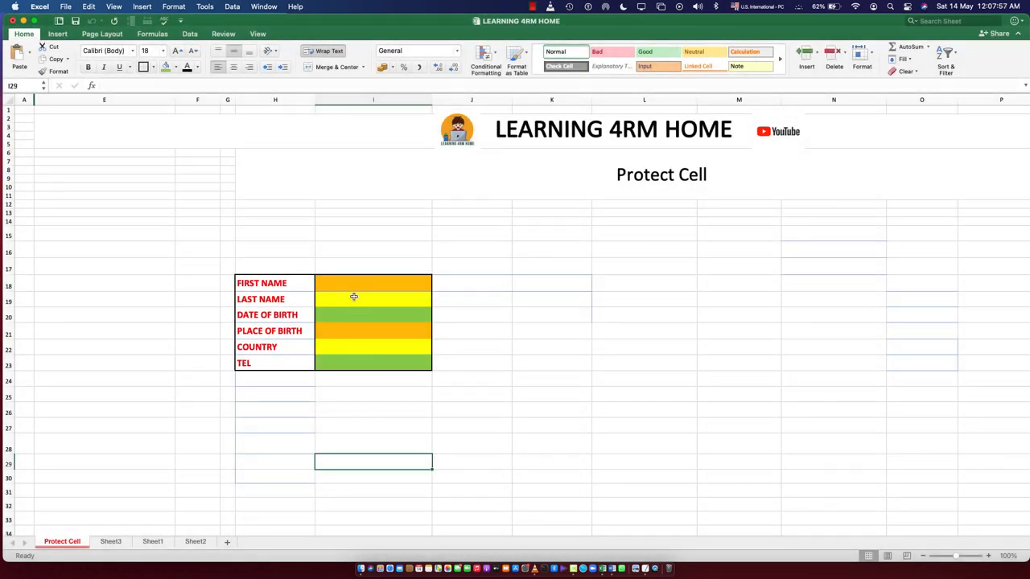
# Test editing in the FIRST NAME entry cell and the PLACE OF BIRTH label, keeping the label's original wording
pyautogui.click(353, 285)
pyautogui.doubleClick(352, 285)
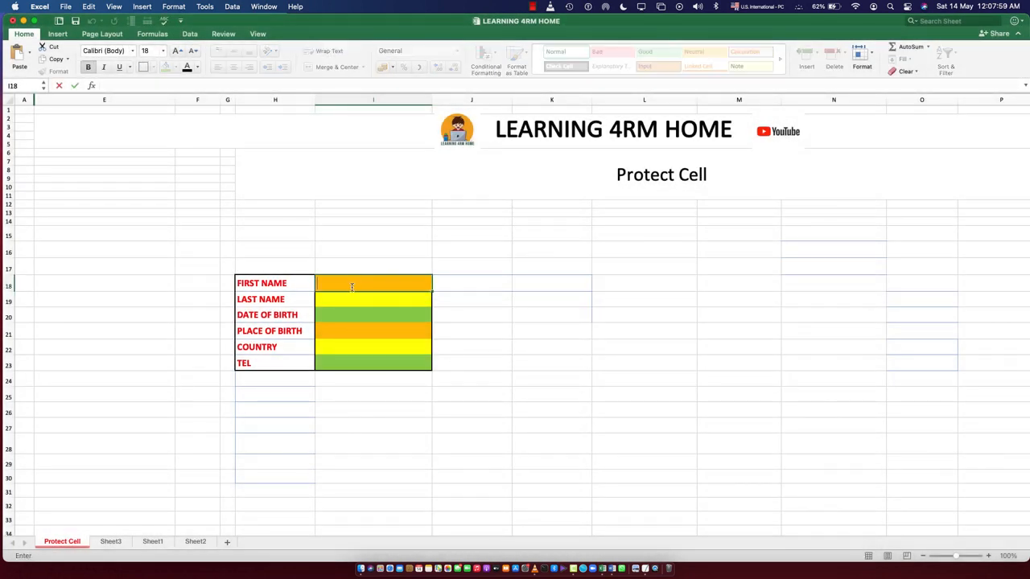
pyautogui.click(265, 330)
pyautogui.doubleClick(264, 331)
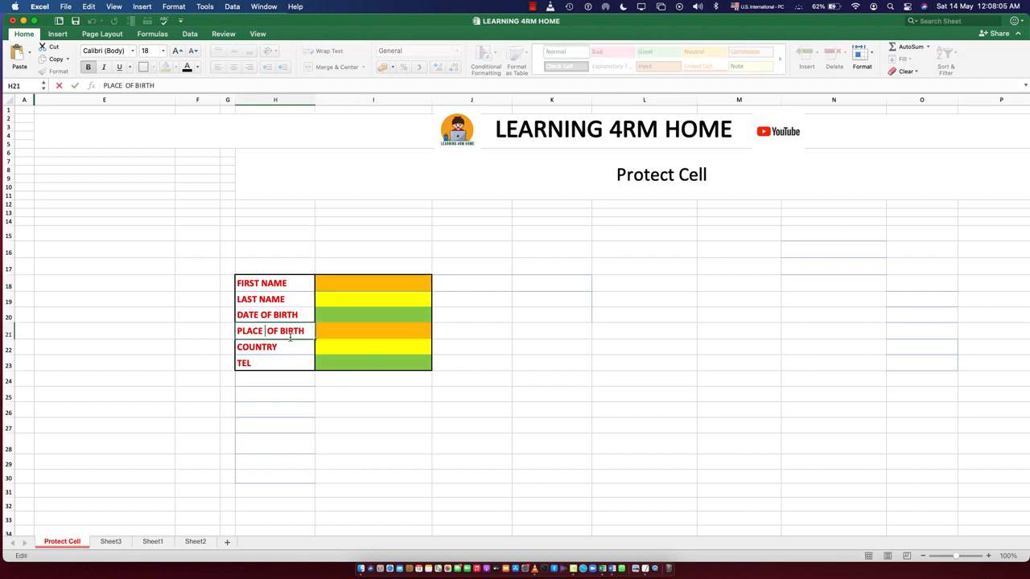
pyautogui.press('BackSpace')
pyautogui.click(271, 409)
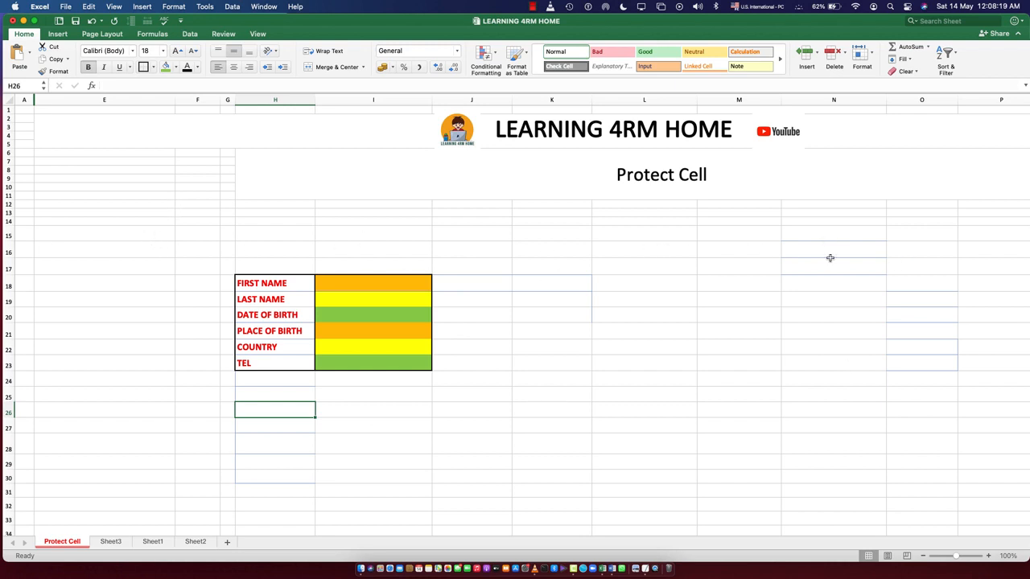
# Test typing "g" in blank cell K23 and "hh" in M24, erasing both entries
pyautogui.click(535, 362)
pyautogui.write('g')
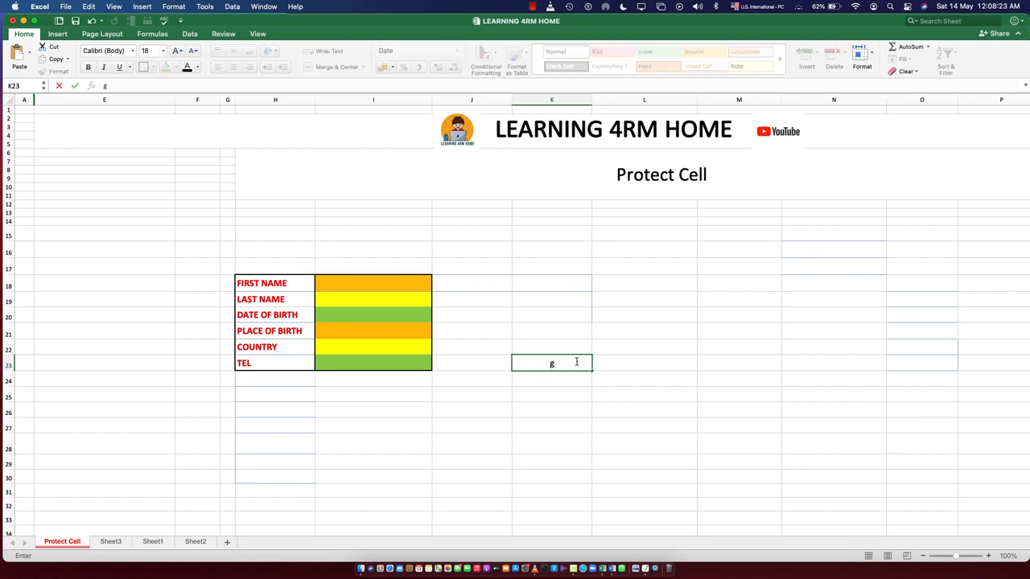
pyautogui.press('BackSpace')
pyautogui.click(725, 379)
pyautogui.write('hh')
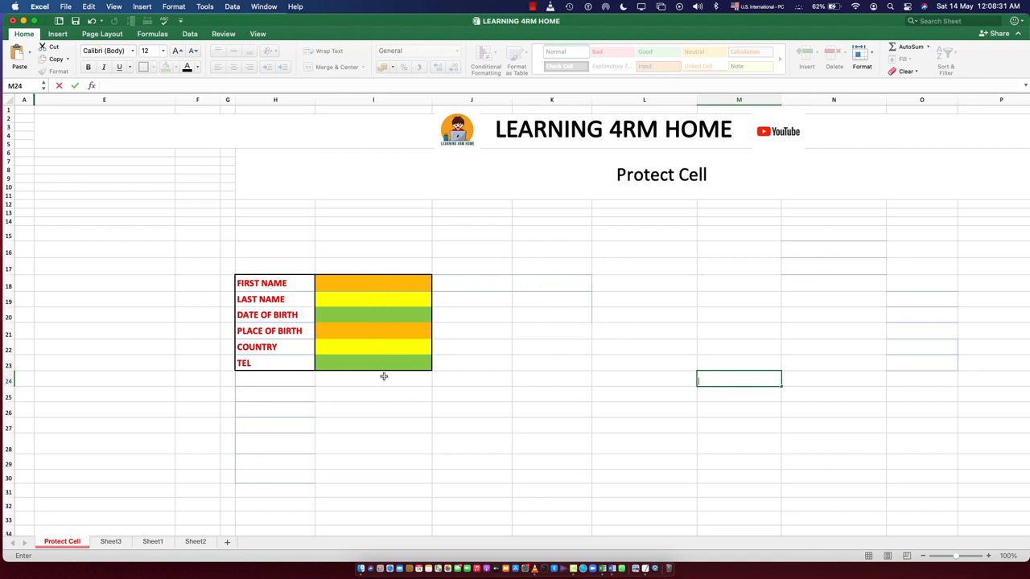
pyautogui.click(566, 348)
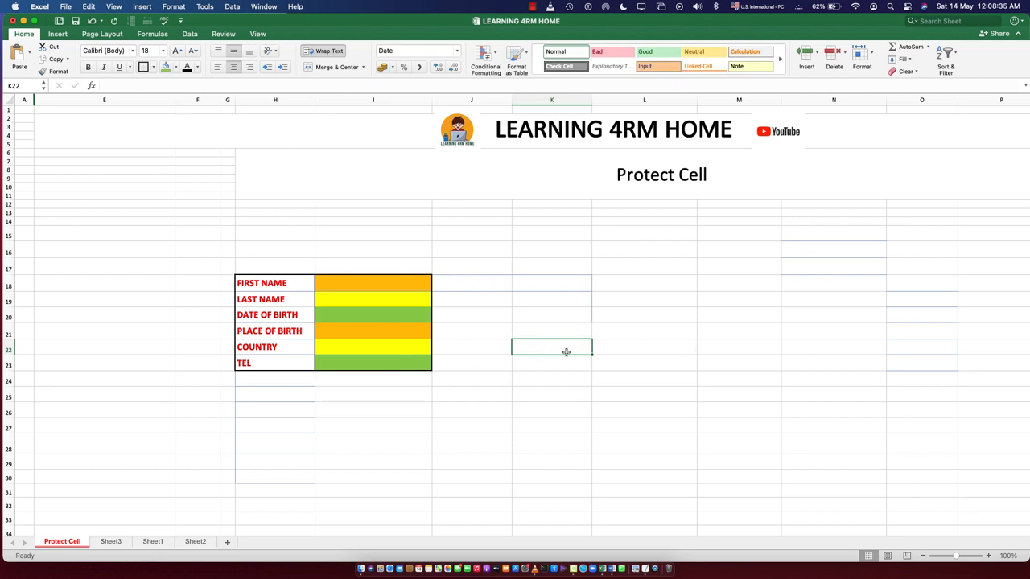
# Enter the sample text "fgg ghfgfg" in blank cell L25, and clear the cell again
pyautogui.moveTo(359, 411); pyautogui.dragTo(541, 446)
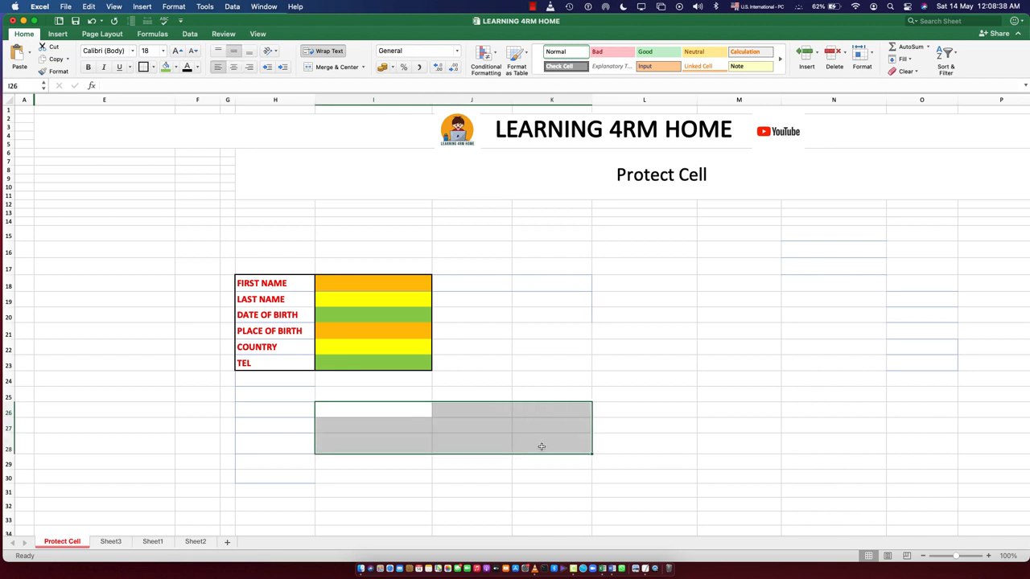
pyautogui.click(660, 413)
pyautogui.click(605, 394)
pyautogui.write('fgg ghfgfg')
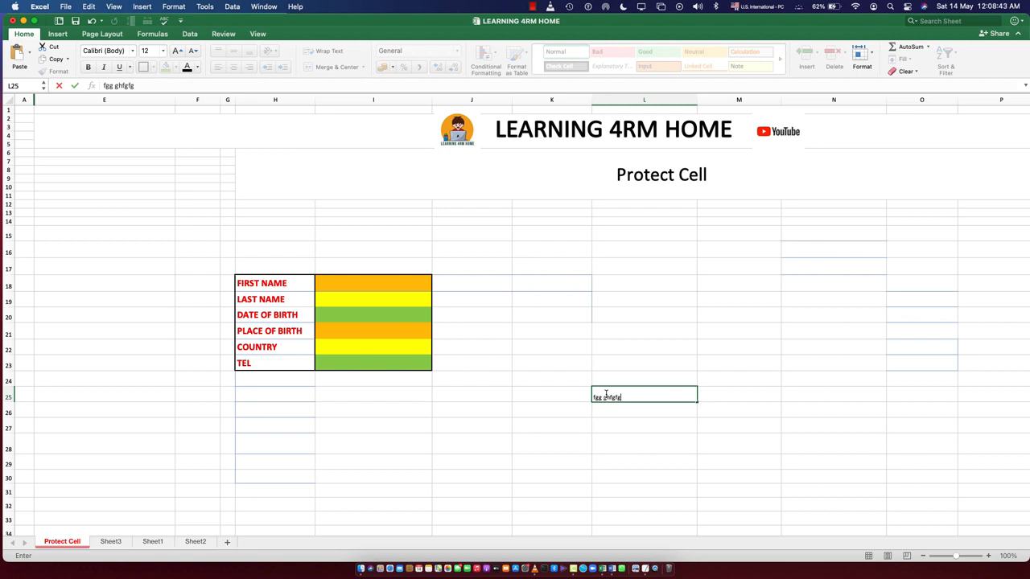
pyautogui.press('Tab')
pyautogui.write('d')
pyautogui.press('BackSpace')
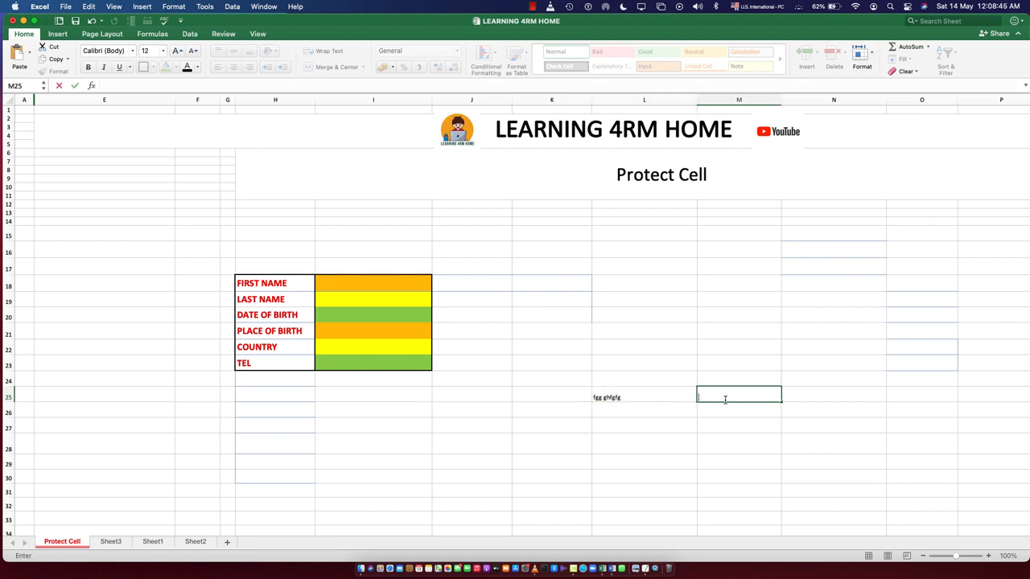
pyautogui.click(643, 395)
pyautogui.press('Delete')
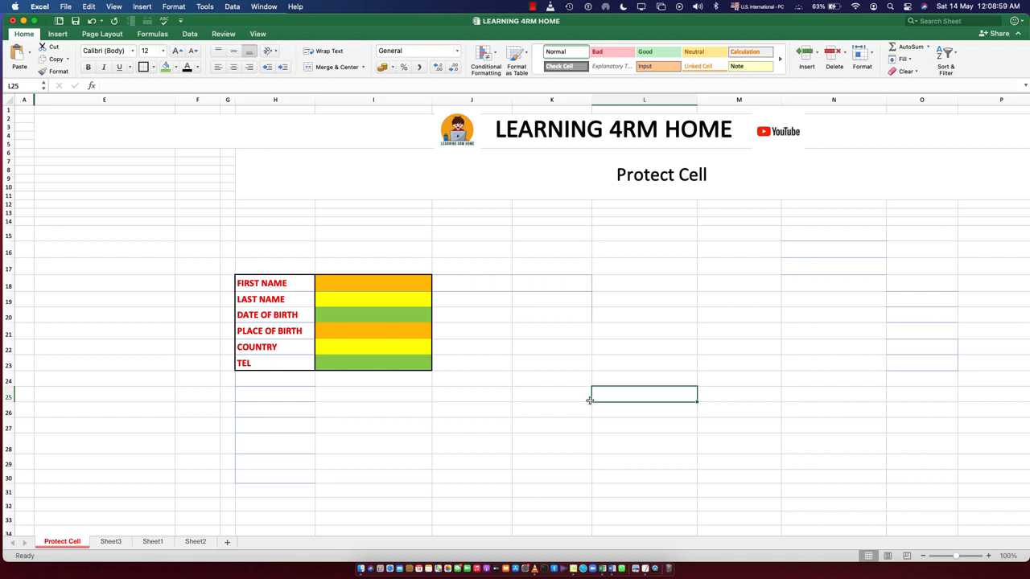
# Set the protection of blank cells K20:L25 to have both Locked and Hidden turned off
pyautogui.moveTo(548, 312); pyautogui.dragTo(632, 394)
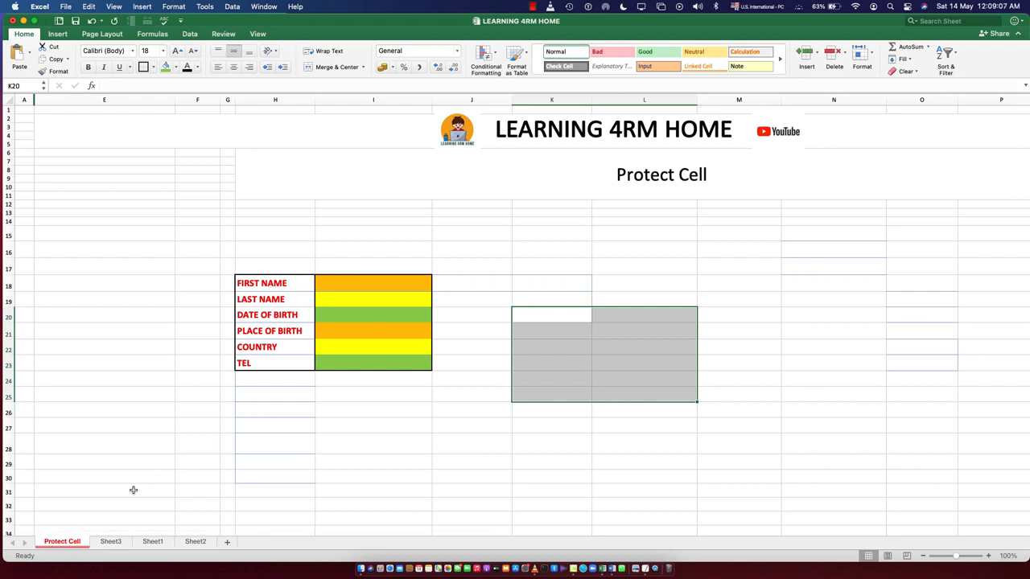
pyautogui.rightClick(577, 338)
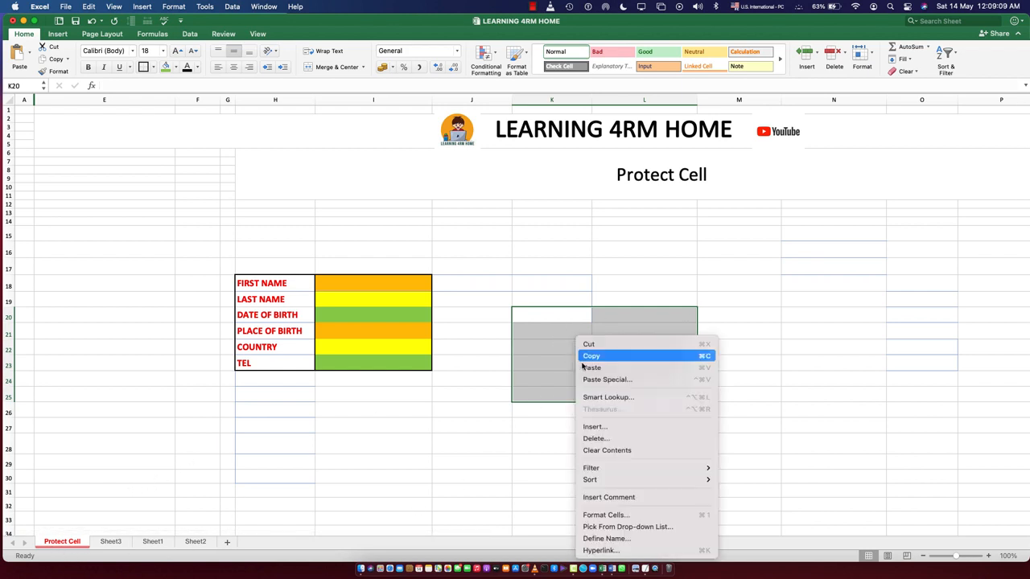
pyautogui.click(608, 516)
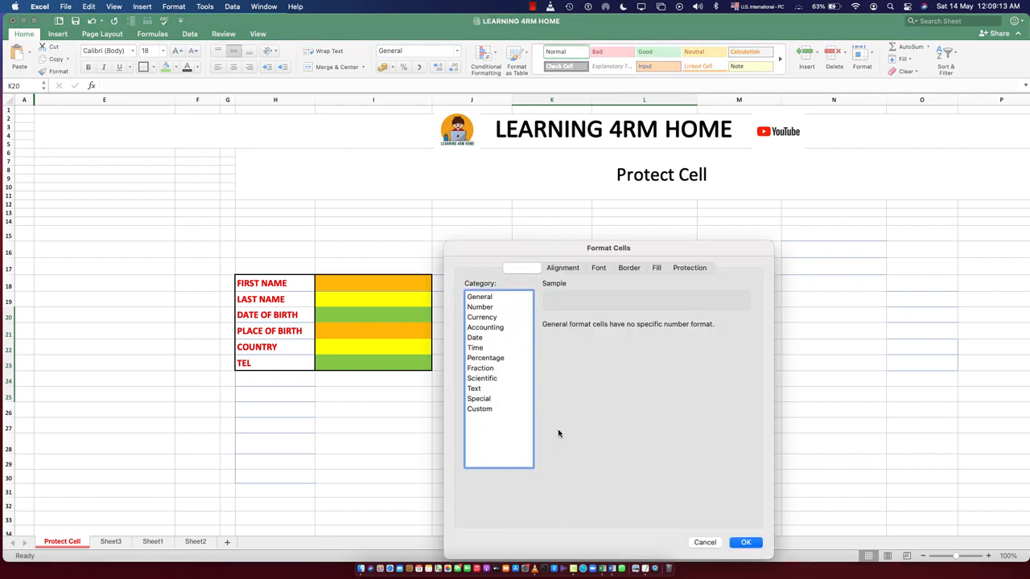
pyautogui.click(691, 269)
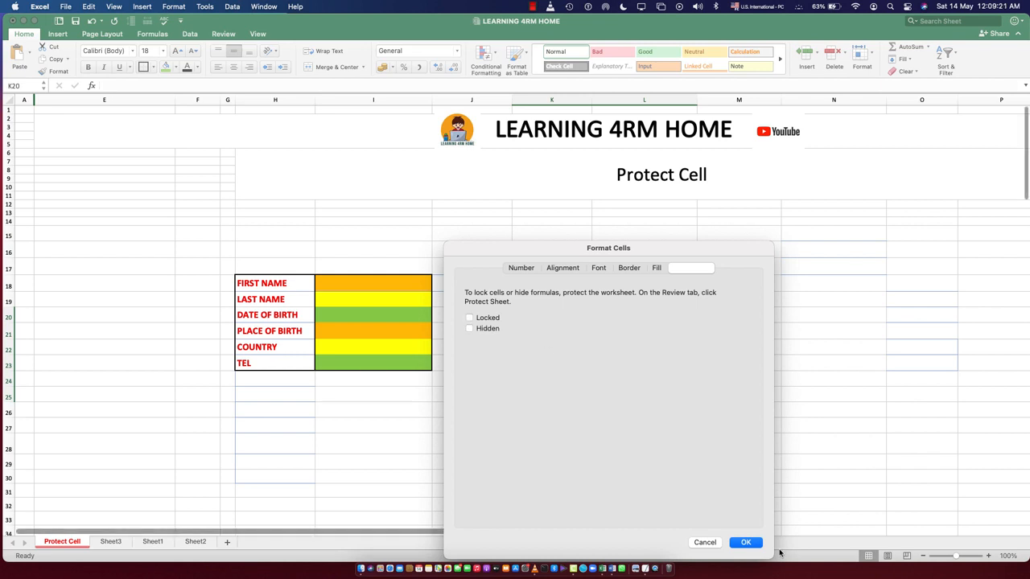
pyautogui.click(746, 543)
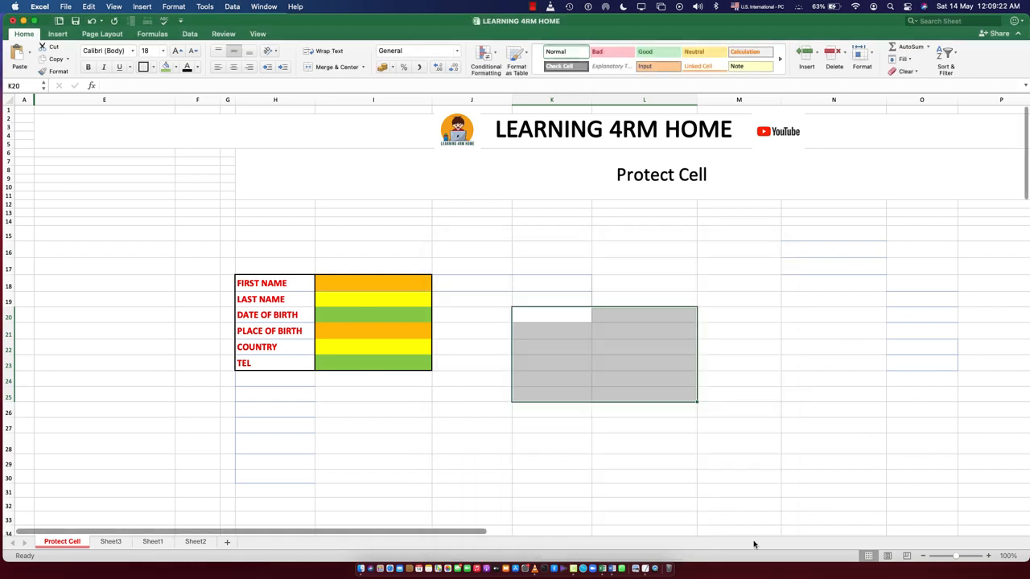
# Enter the sample text "hh" in cells K21 and L21
pyautogui.click(662, 475)
pyautogui.click(554, 318)
pyautogui.click(549, 337)
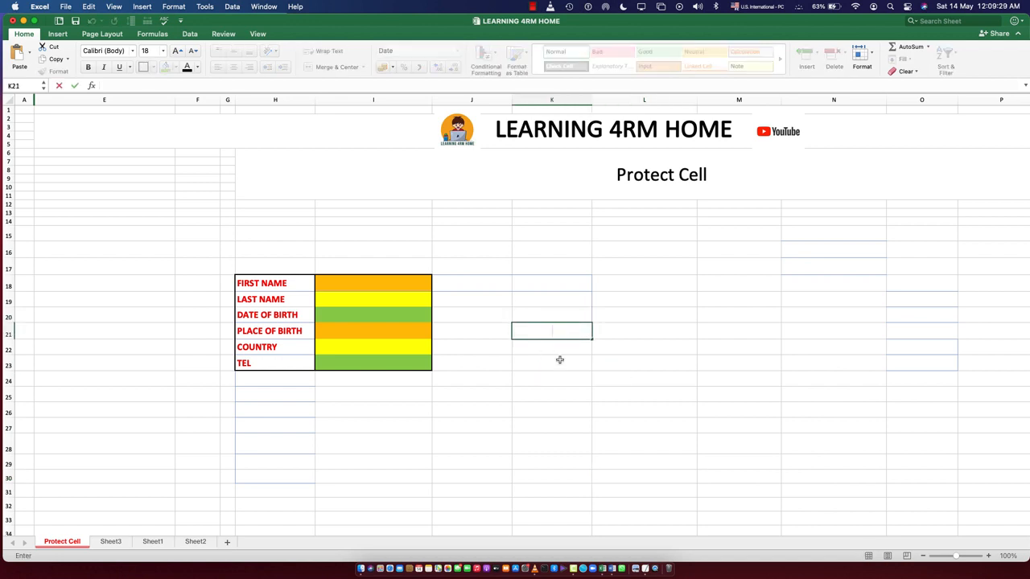
pyautogui.write('hh')
pyautogui.click(635, 338)
pyautogui.write('hh')
pyautogui.press('Return')
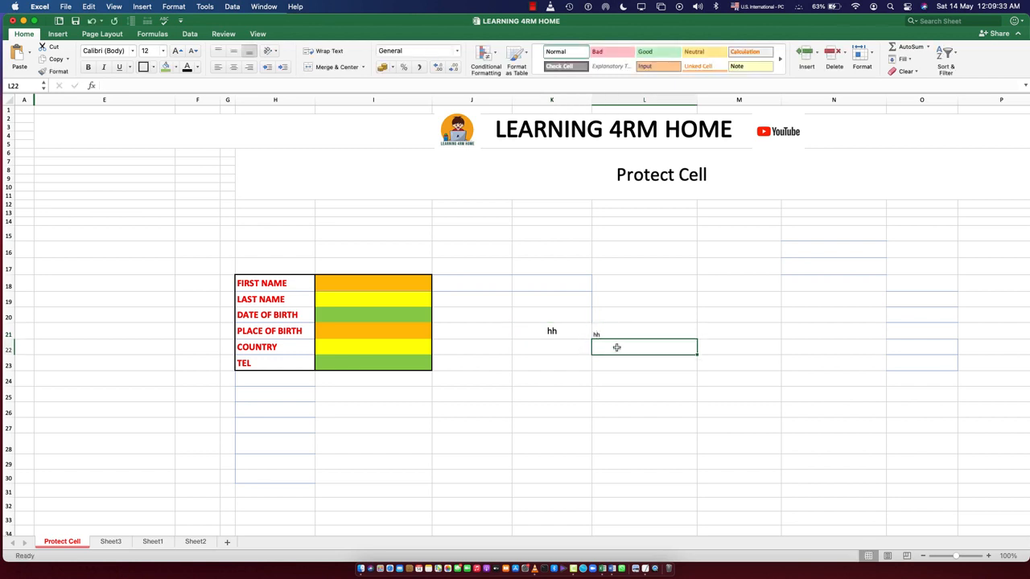
# Enter "hhh" in cell K22 and "hh" in cells K23 and L23
pyautogui.doubleClick(550, 348)
pyautogui.write('hhh')
pyautogui.press('Return')
pyautogui.write('hh')
pyautogui.click(617, 364)
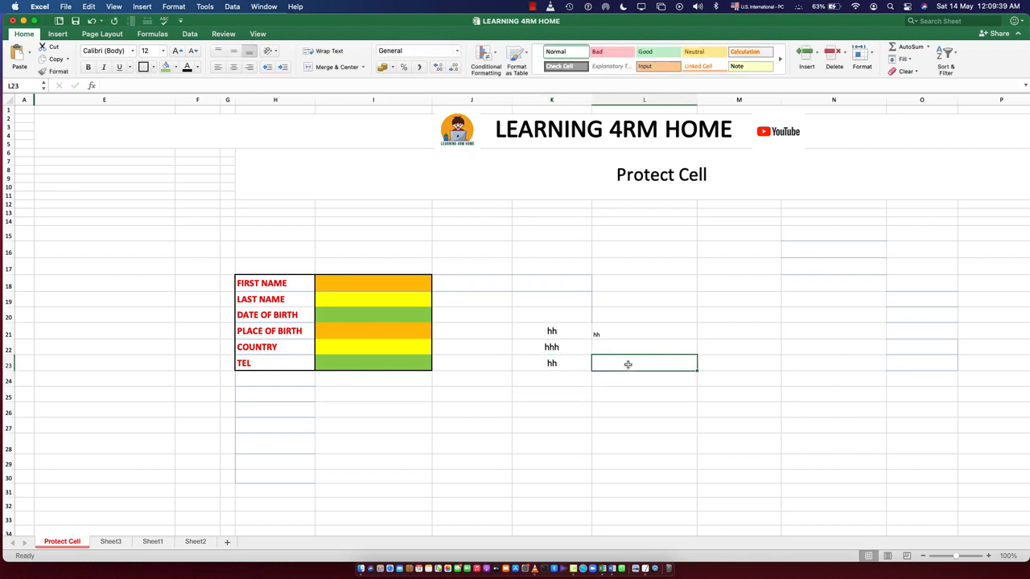
pyautogui.write('hh')
pyautogui.click(611, 397)
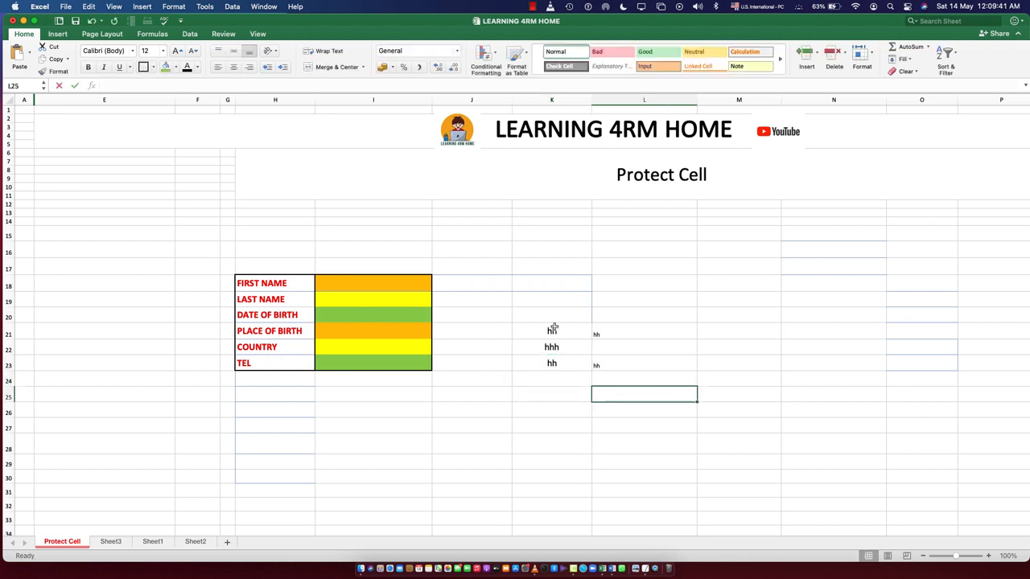
# Check the protection settings of cells K20:L24, leaving Locked and Hidden off
pyautogui.moveTo(548, 320); pyautogui.dragTo(644, 377)
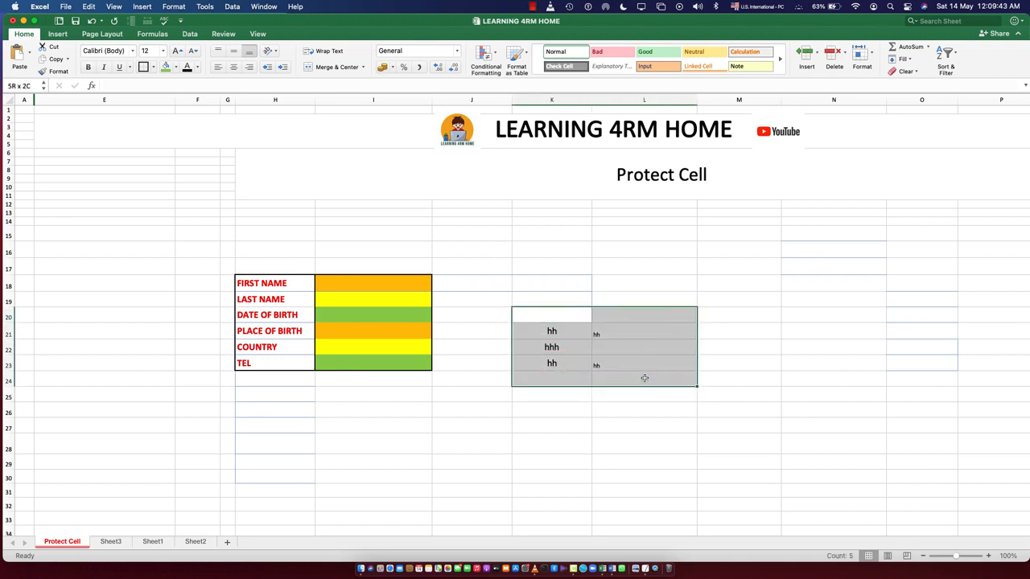
pyautogui.rightClick(632, 339)
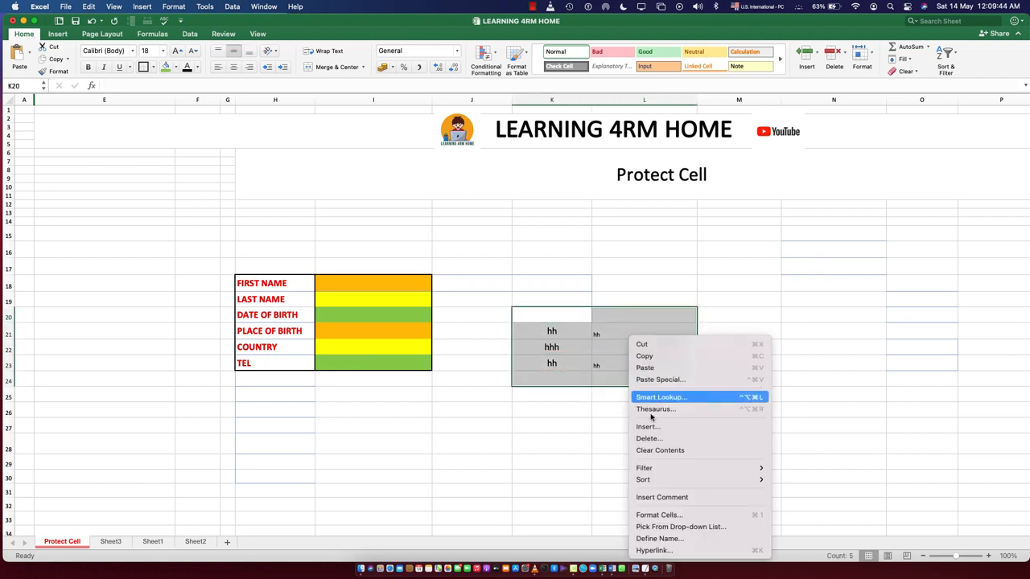
pyautogui.click(662, 515)
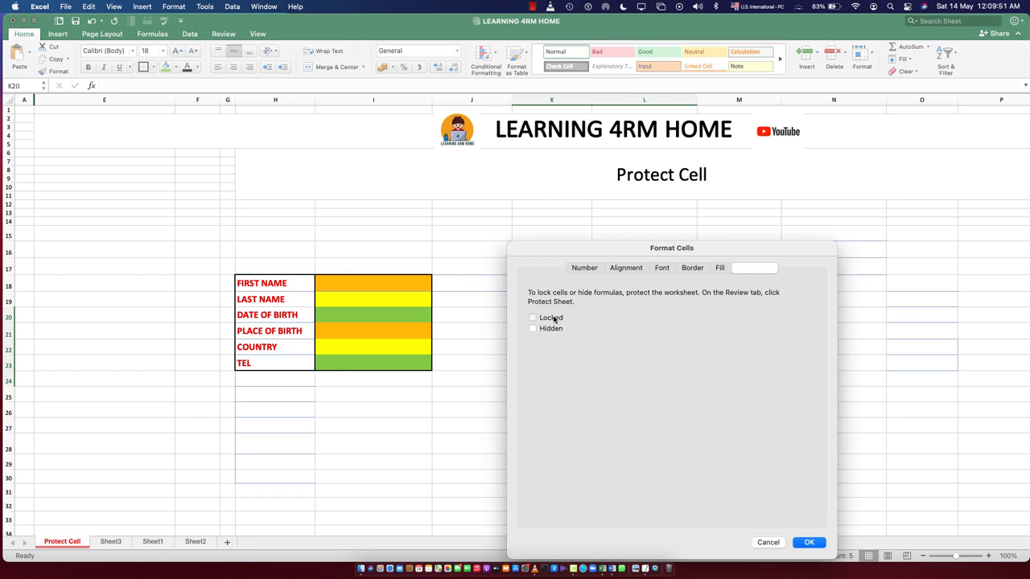
pyautogui.click(806, 546)
pyautogui.click(630, 430)
# Go through the sample cells in K21:L23 and review the protection settings of K21:L24, keeping Locked and Hidden off
pyautogui.click(571, 330)
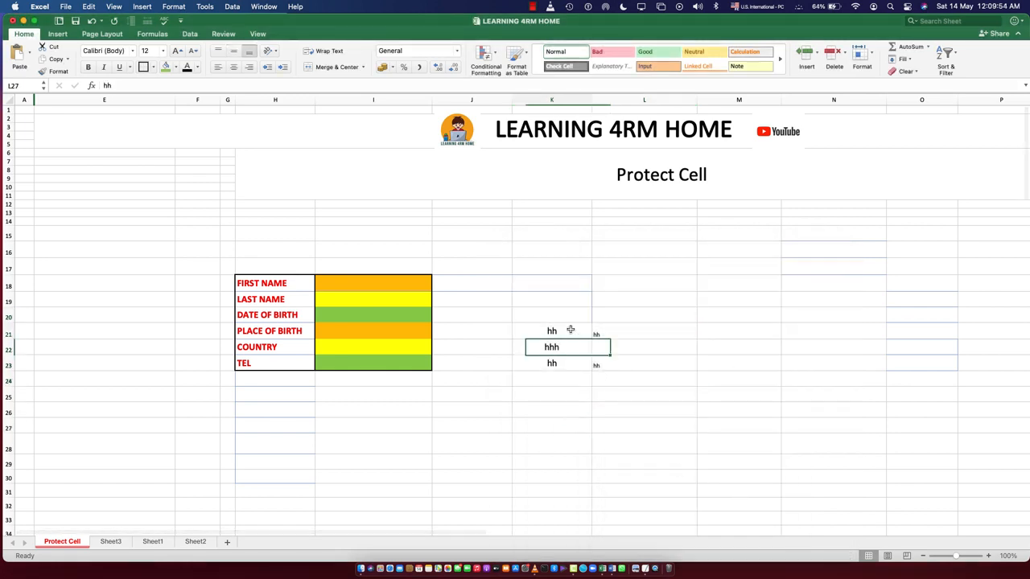
pyautogui.click(626, 336)
pyautogui.click(633, 351)
pyautogui.click(556, 346)
pyautogui.click(631, 366)
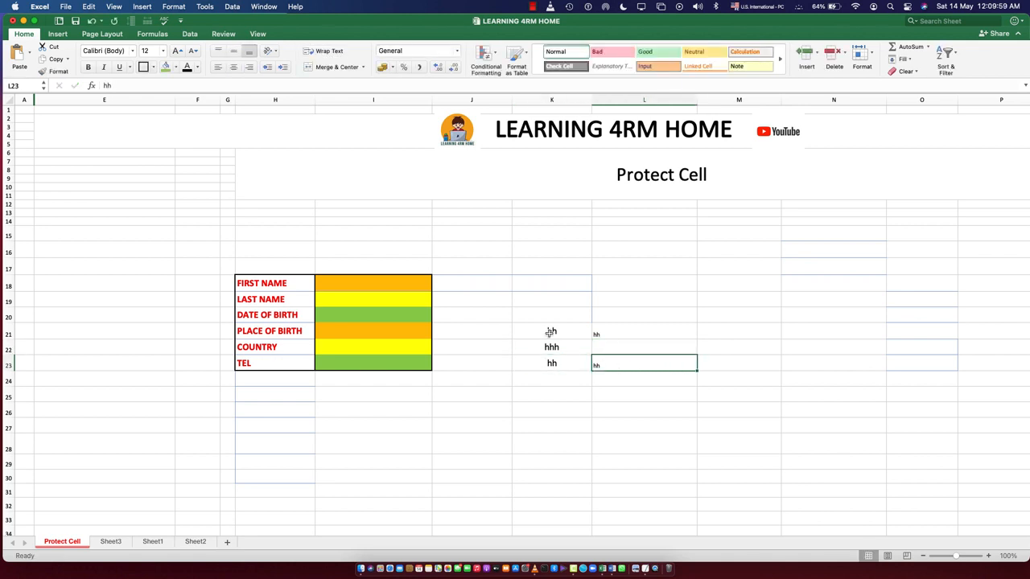
pyautogui.moveTo(549, 330)
pyautogui.mouseDown()
pyautogui.moveTo(635, 344)
pyautogui.moveTo(645, 371)
pyautogui.mouseUp()
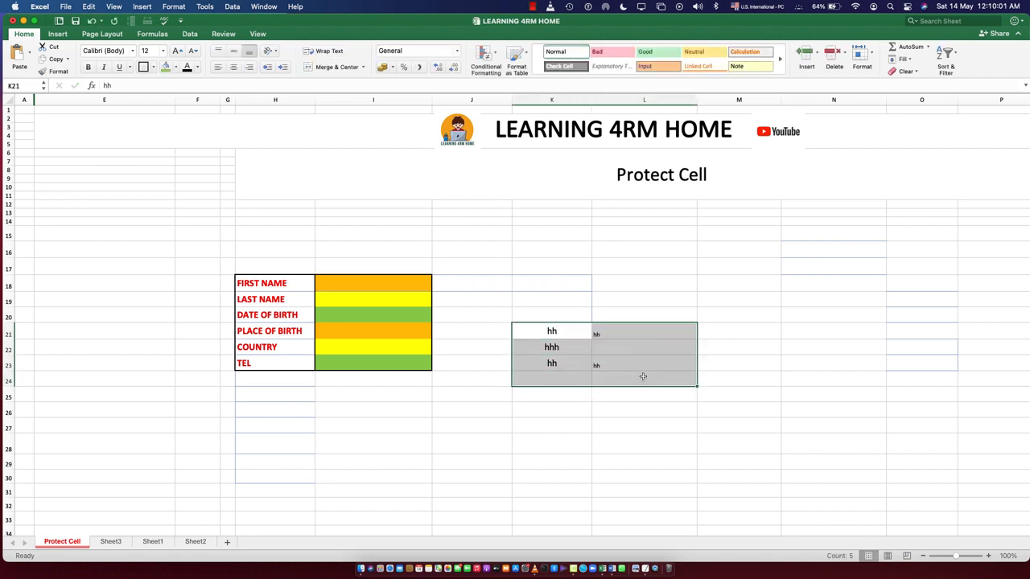
pyautogui.rightClick(593, 363)
pyautogui.click(632, 515)
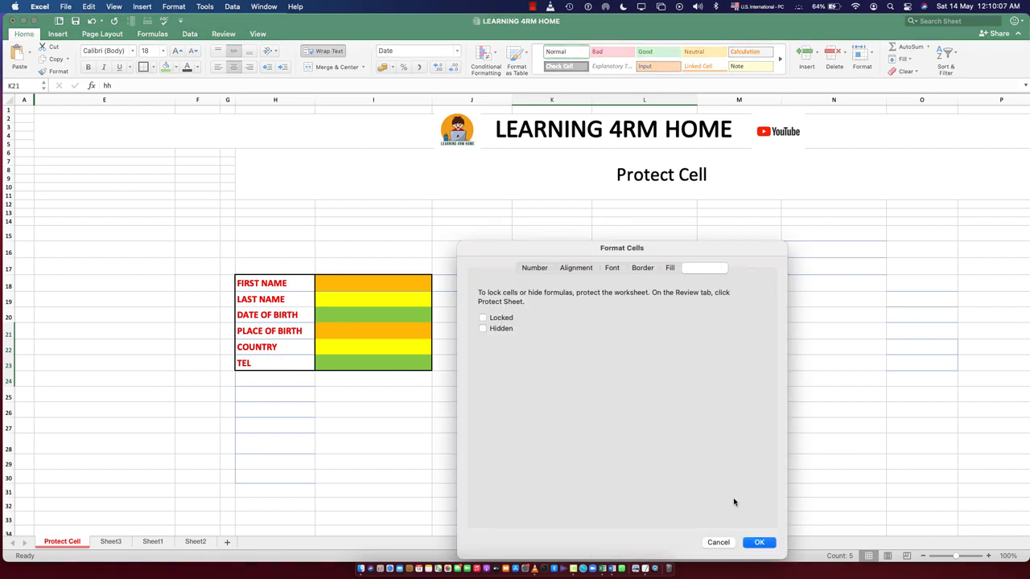
pyautogui.click(756, 543)
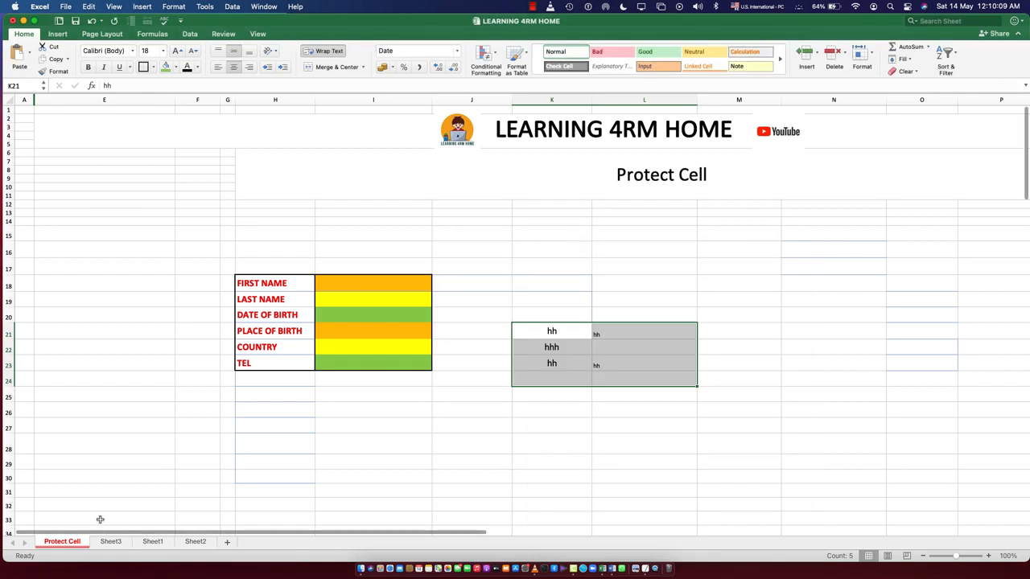
# Protect the Protect Cell sheet, entering the sheet password and repeating it for verification
pyautogui.rightClick(78, 545)
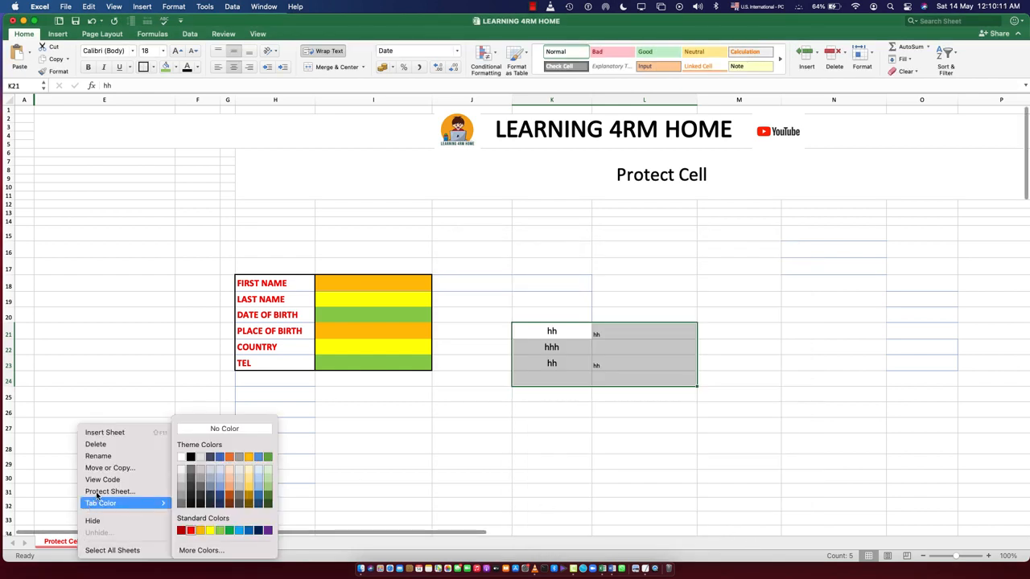
pyautogui.click(134, 489)
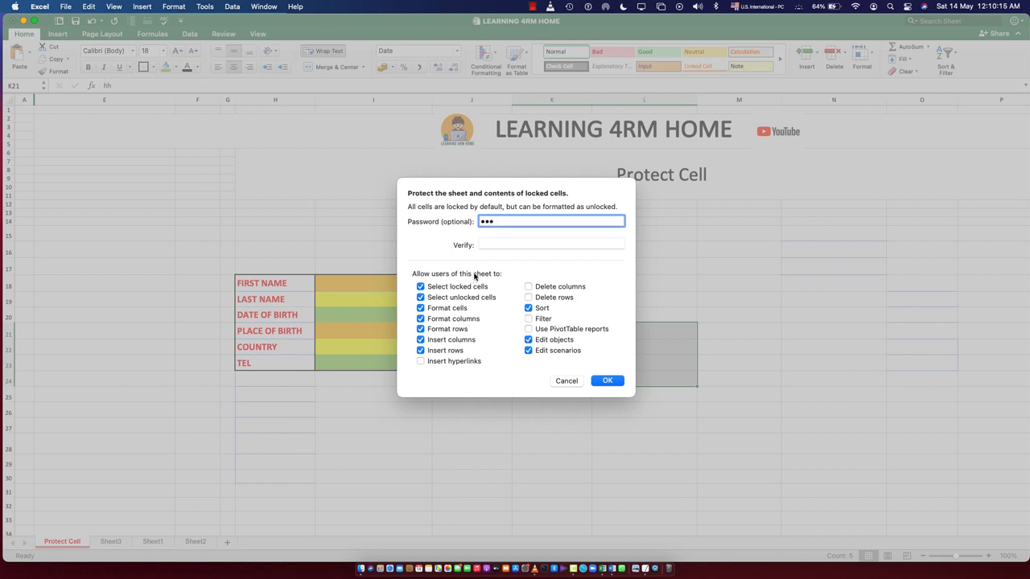
pyautogui.press('Return')
pyautogui.click(523, 242)
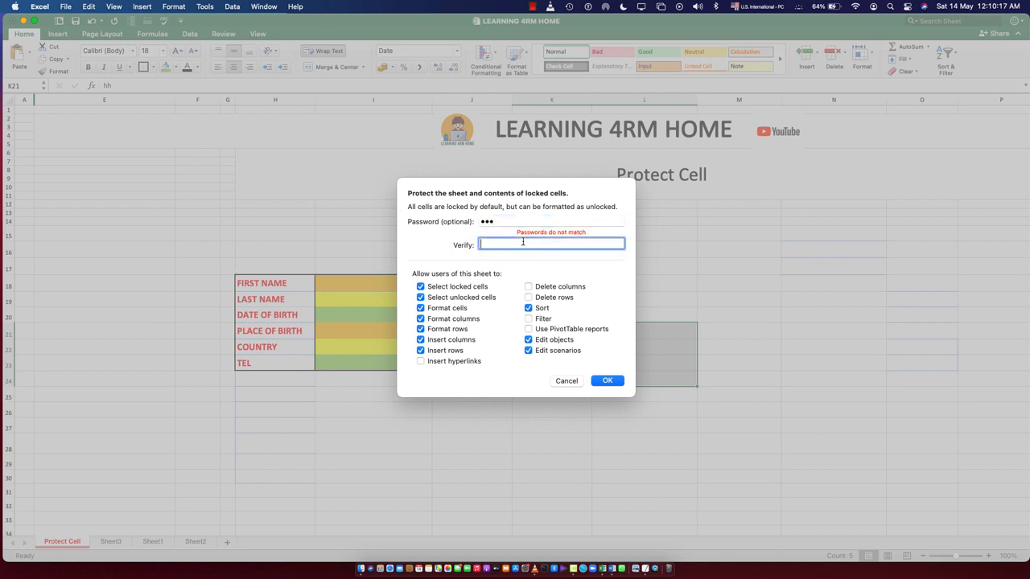
pyautogui.write('123')
pyautogui.press('Return')
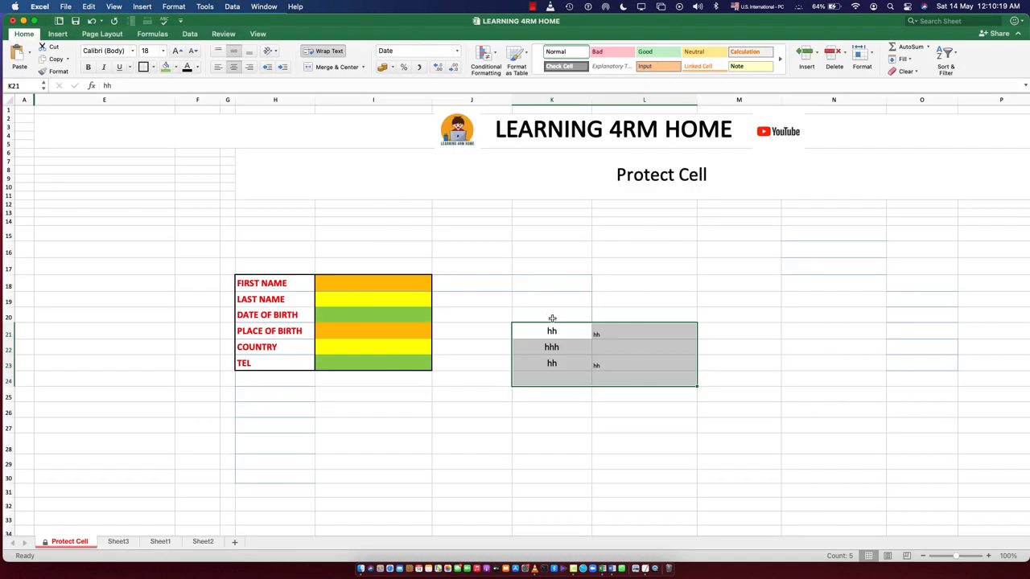
# Replace the text in unlocked cell K21 with "mmm" on the protected sheet
pyautogui.click(551, 461)
pyautogui.doubleClick(553, 330)
pyautogui.press('BackSpace')
pyautogui.write('mmm')
pyautogui.press('Return')
# Try to edit locked blank cell K17 and the PLACE OF BIRTH entry cell, dismissing the alerts
pyautogui.click(558, 267)
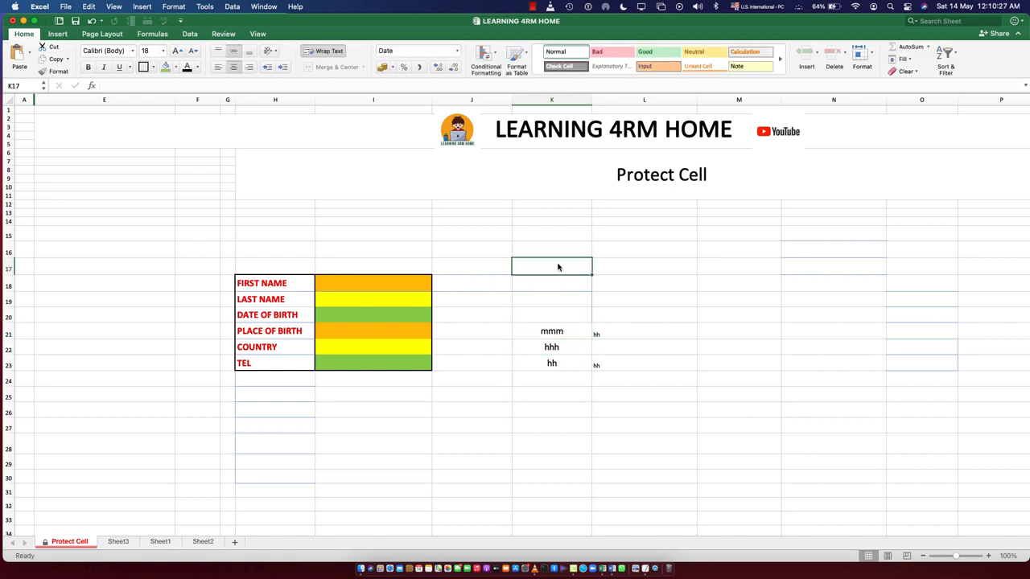
pyautogui.doubleClick(558, 267)
pyautogui.click(530, 342)
pyautogui.click(374, 329)
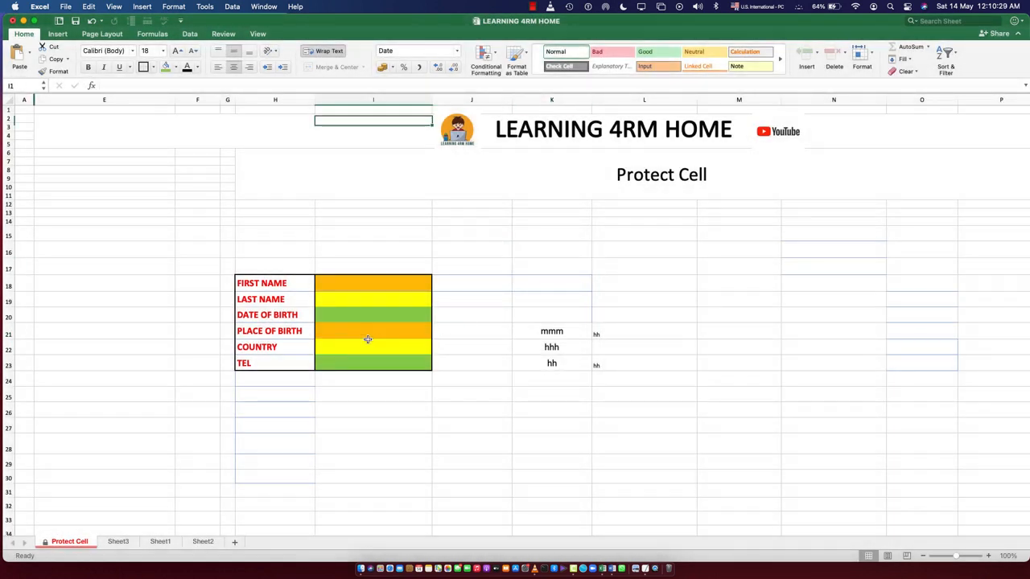
pyautogui.doubleClick(375, 325)
pyautogui.click(528, 335)
# Enter "jjjj" in unlocked cells L22 and L23 of the protected sheet
pyautogui.moveTo(540, 330); pyautogui.dragTo(625, 366)
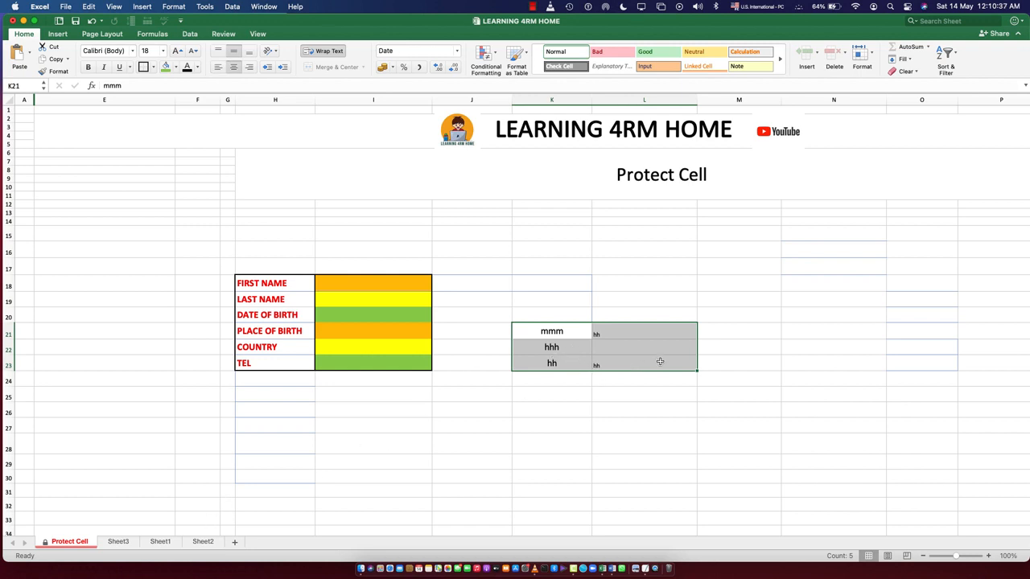
pyautogui.click(635, 354)
pyautogui.doubleClick(621, 348)
pyautogui.write('jj')
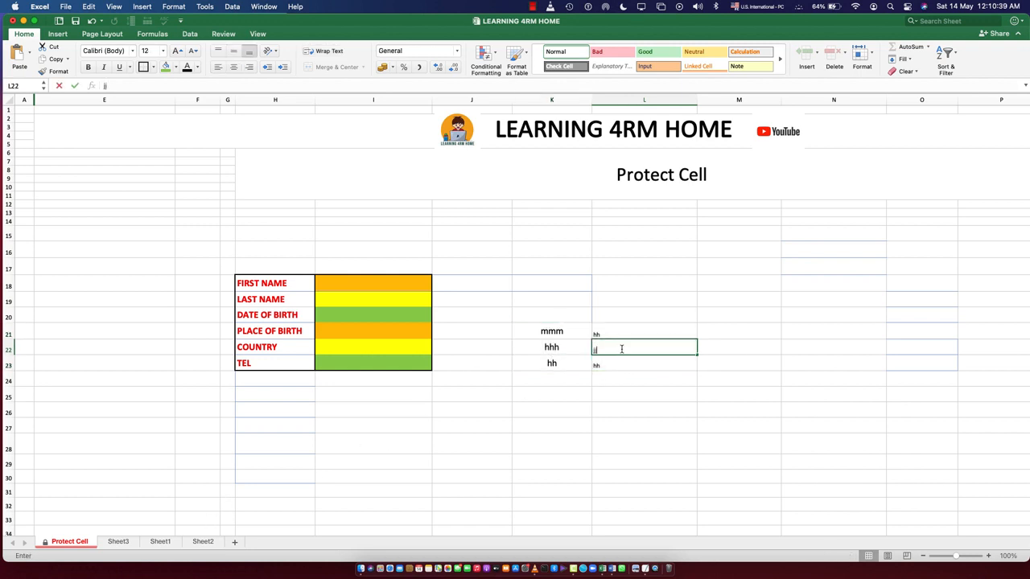
pyautogui.write('jj')
pyautogui.click(610, 366)
pyautogui.write('jjjj')
pyautogui.click(616, 396)
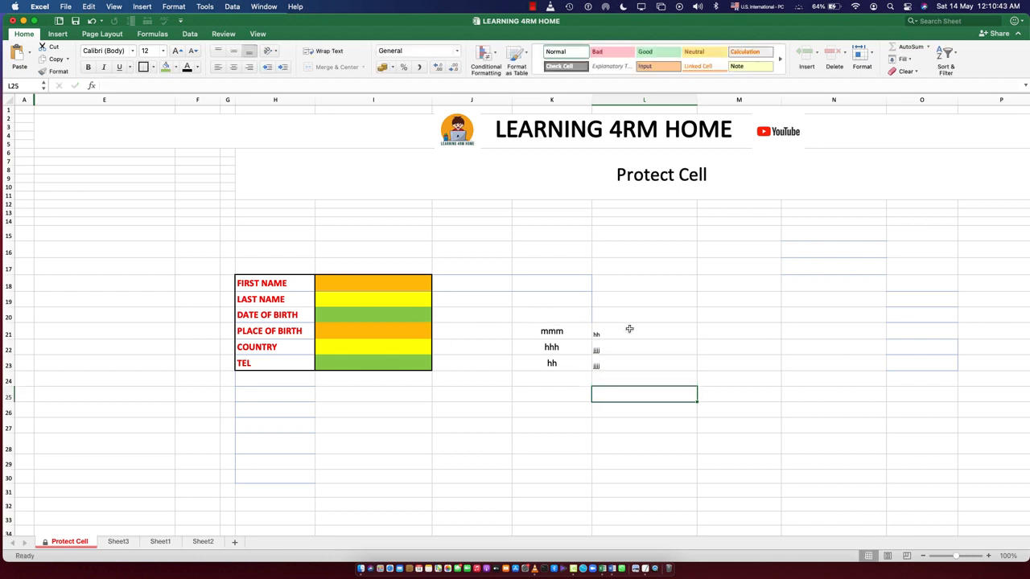
# Clear all sample entries from cells K21:L23
pyautogui.moveTo(544, 332); pyautogui.dragTo(617, 365)
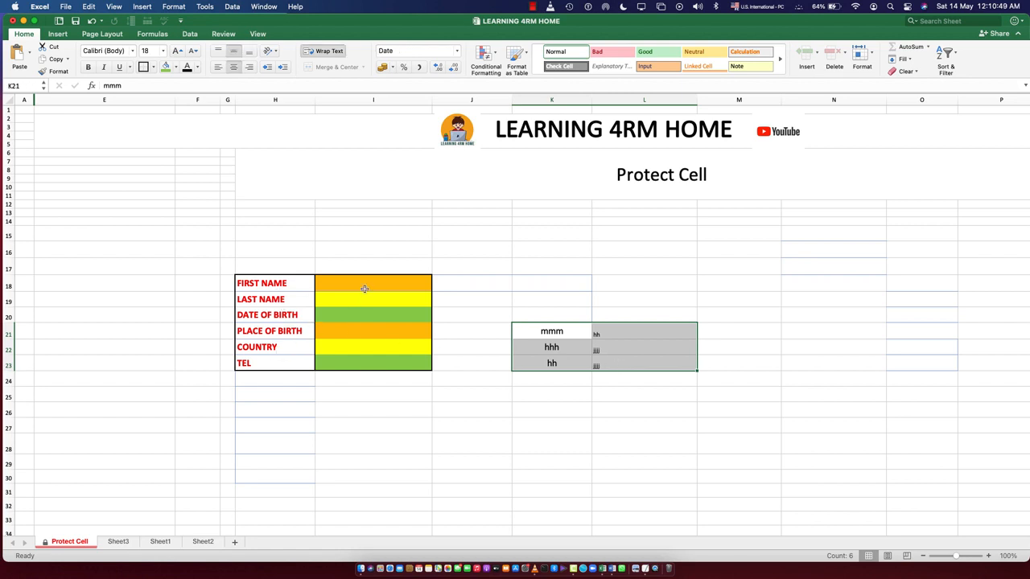
pyautogui.press('Delete')
pyautogui.click(567, 409)
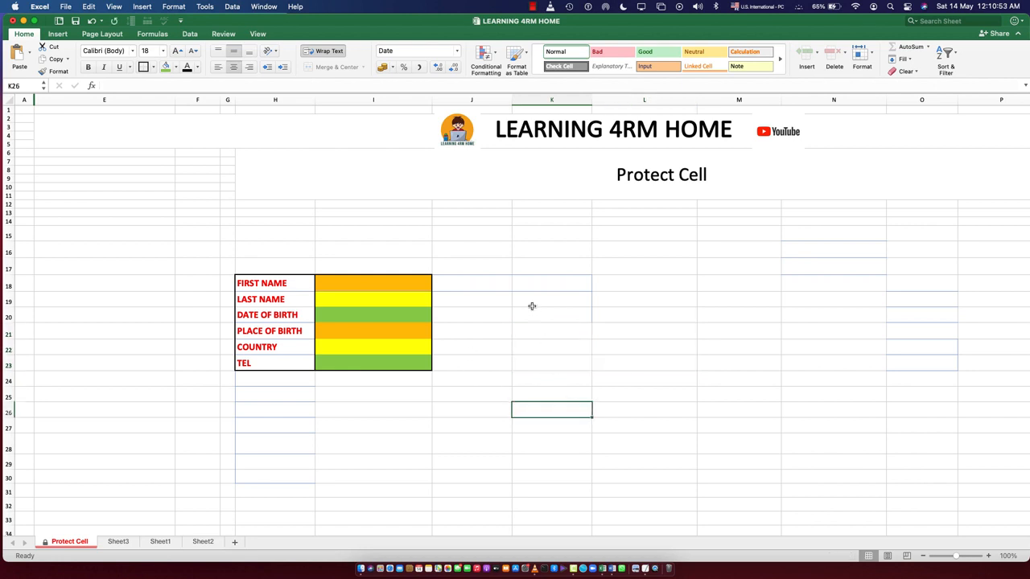
# Check which cell format options are offered for K20:L24 while the sheet is protected, closing them without changes
pyautogui.moveTo(536, 317); pyautogui.dragTo(612, 379)
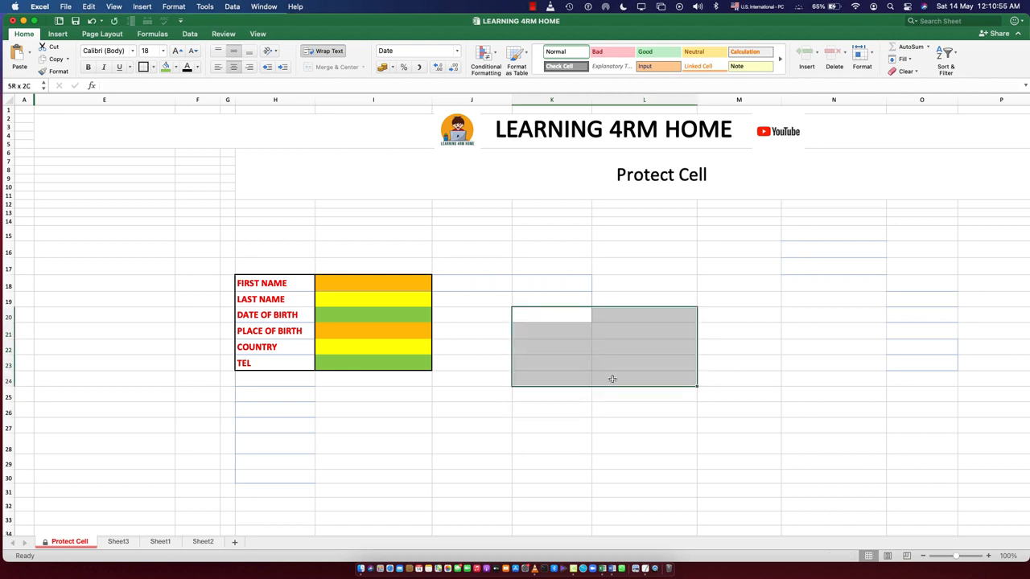
pyautogui.rightClick(604, 344)
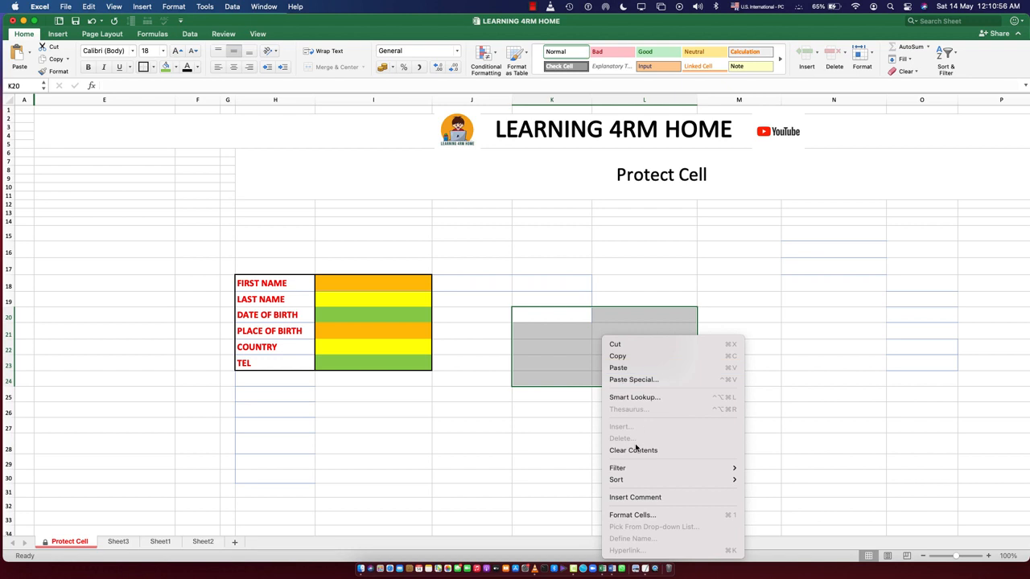
pyautogui.click(634, 516)
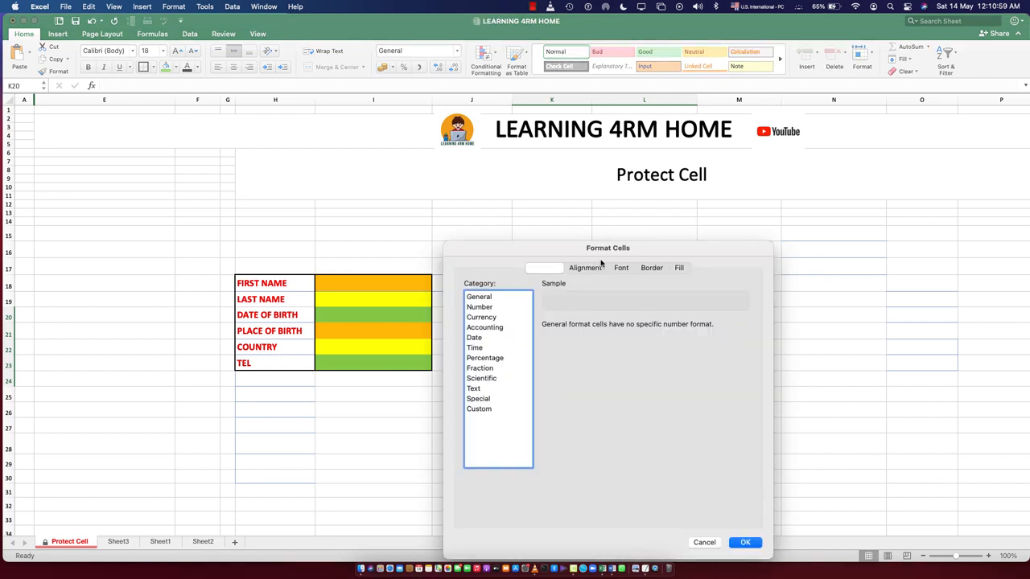
pyautogui.click(704, 543)
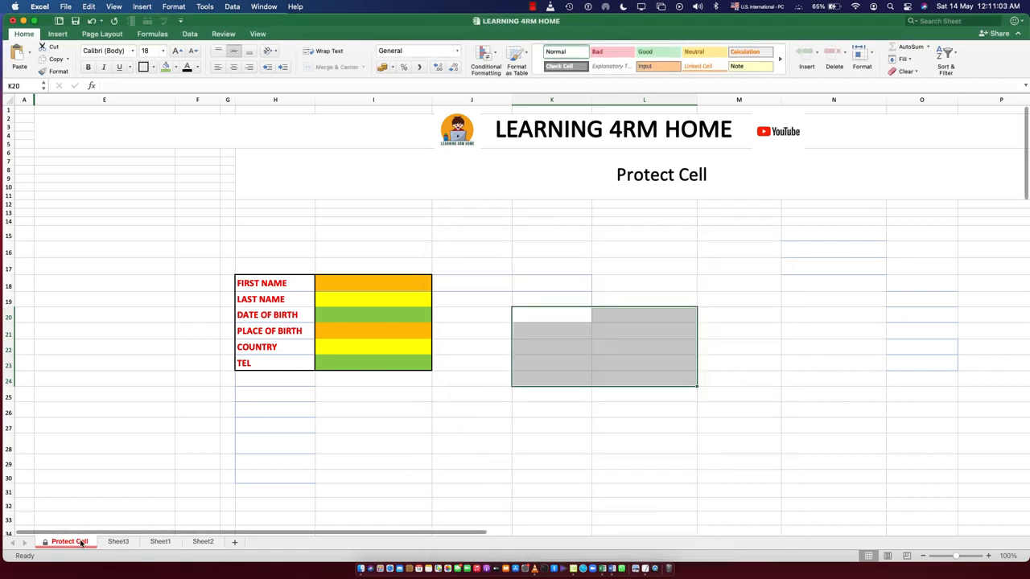
# Unprotect the Protect Cell sheet by entering the sheet password
pyautogui.rightClick(82, 544)
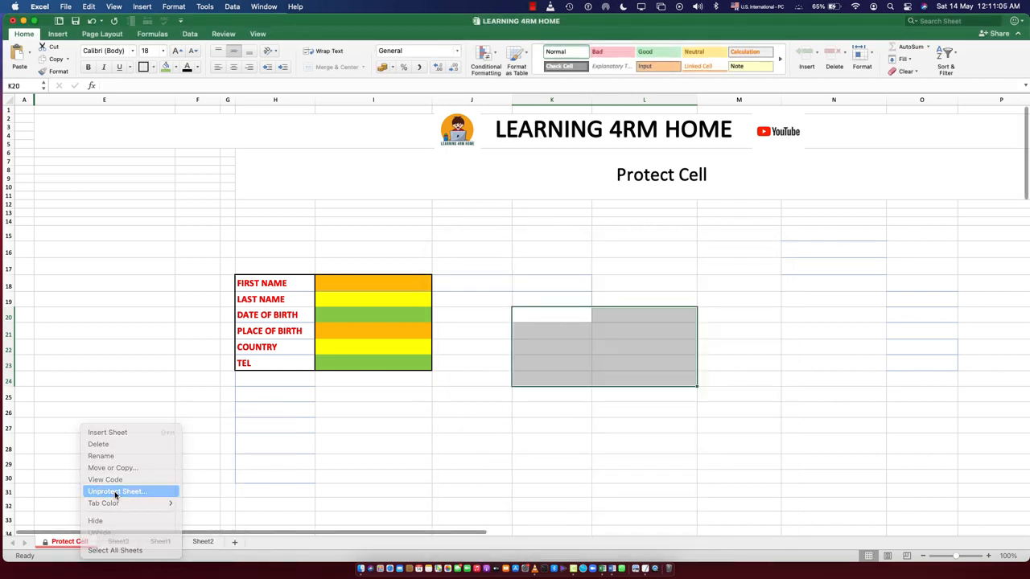
pyautogui.click(115, 493)
pyautogui.write('123')
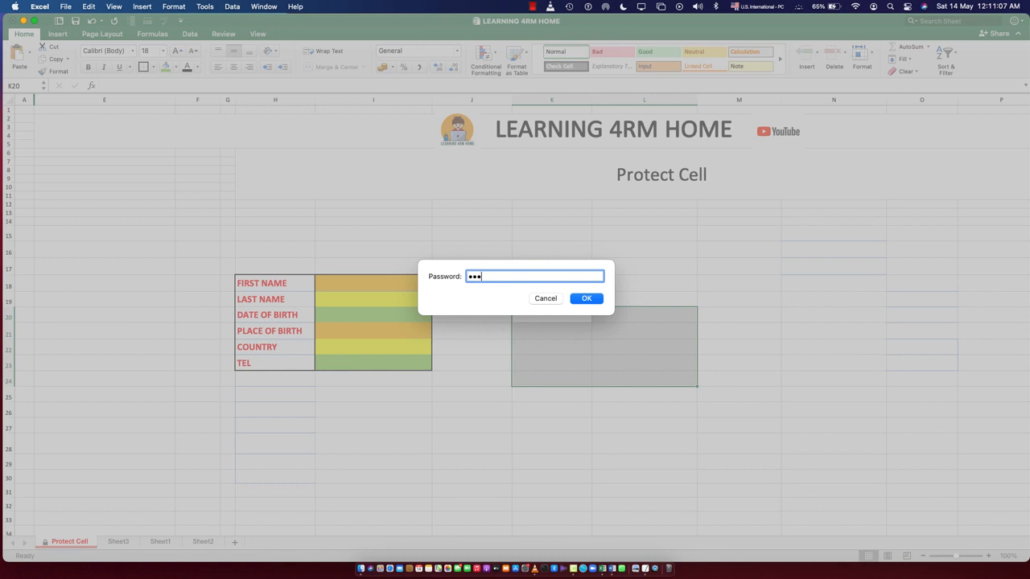
pyautogui.press('Return')
# Apply the Locked protection setting to cells K20:L24
pyautogui.rightClick(566, 361)
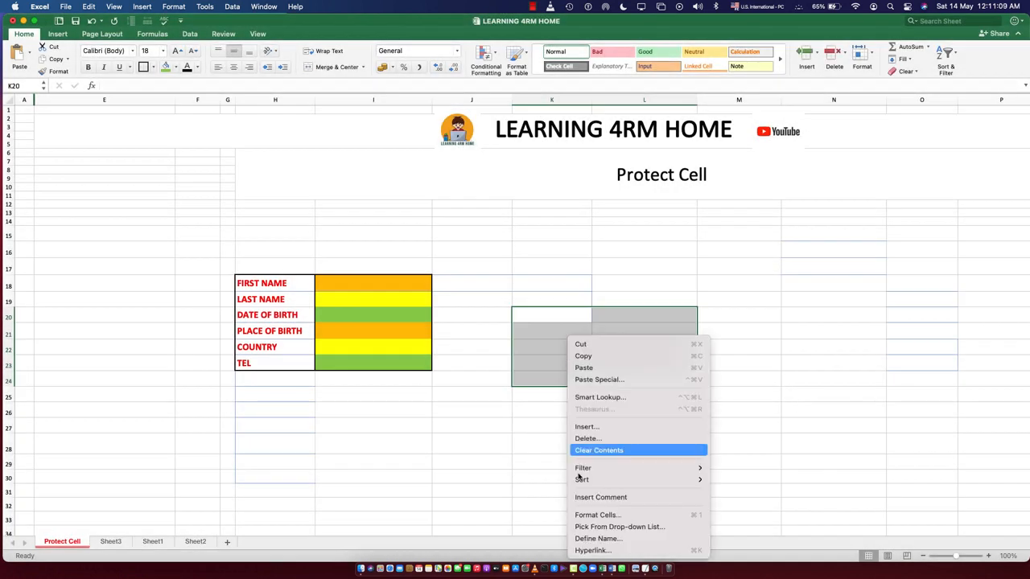
pyautogui.click(587, 515)
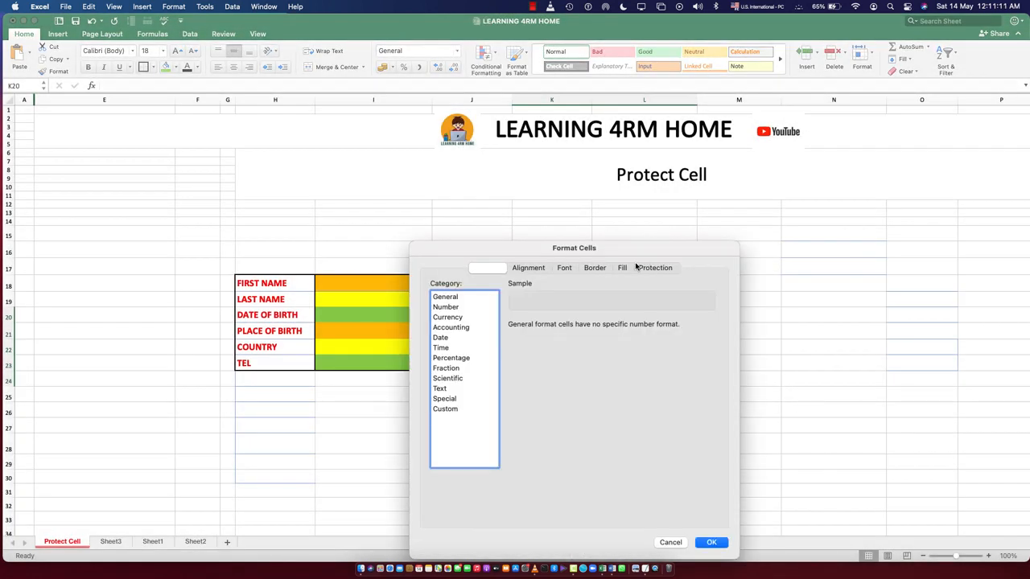
pyautogui.click(653, 267)
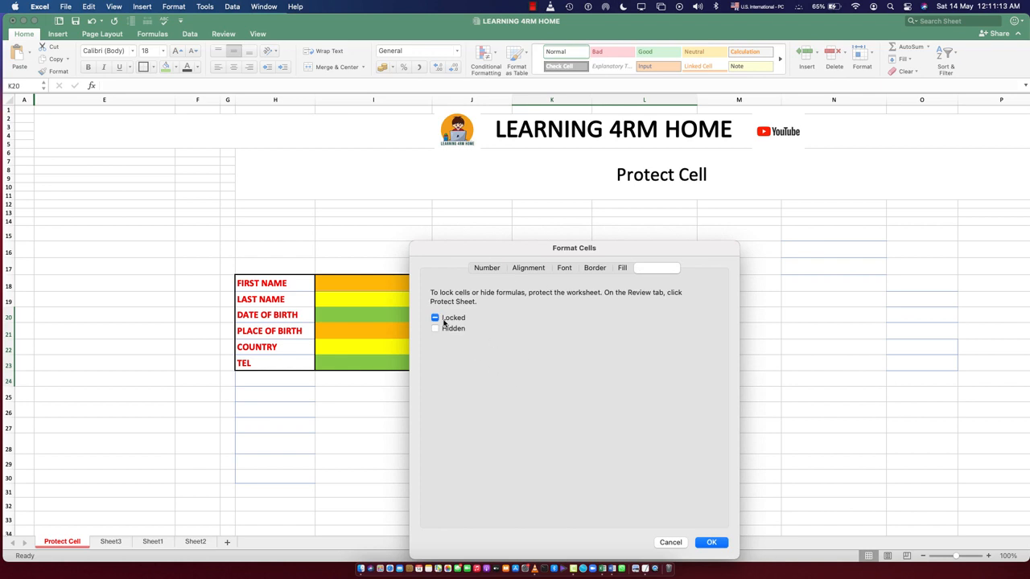
pyautogui.click(708, 543)
# Try entering "hh" in cell K21 and "jj" in the date of birth entry cell I20, clearing both trial entries
pyautogui.click(655, 443)
pyautogui.click(568, 326)
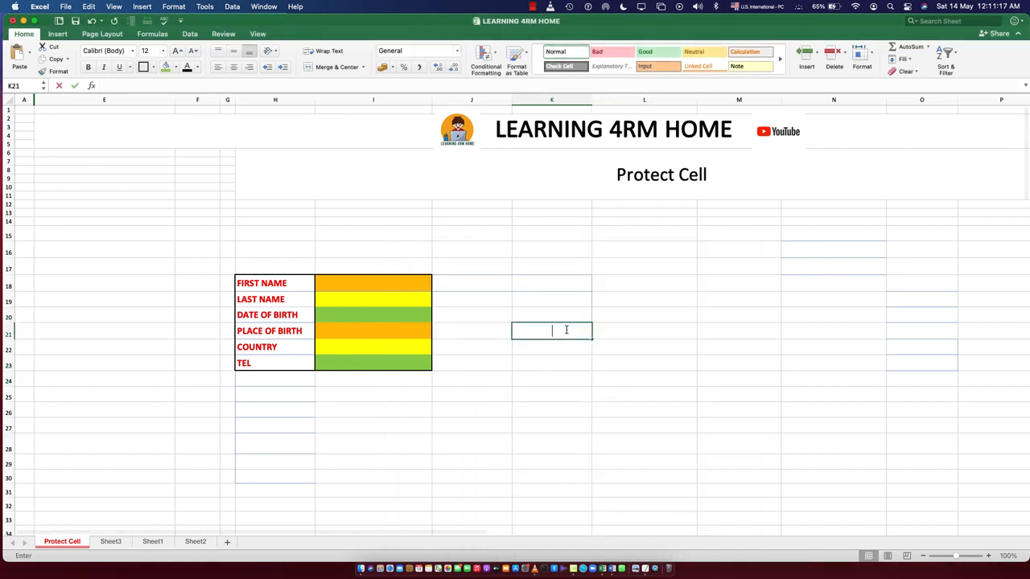
pyautogui.write('hh')
pyautogui.press('BackSpace')
pyautogui.press('BackSpace')
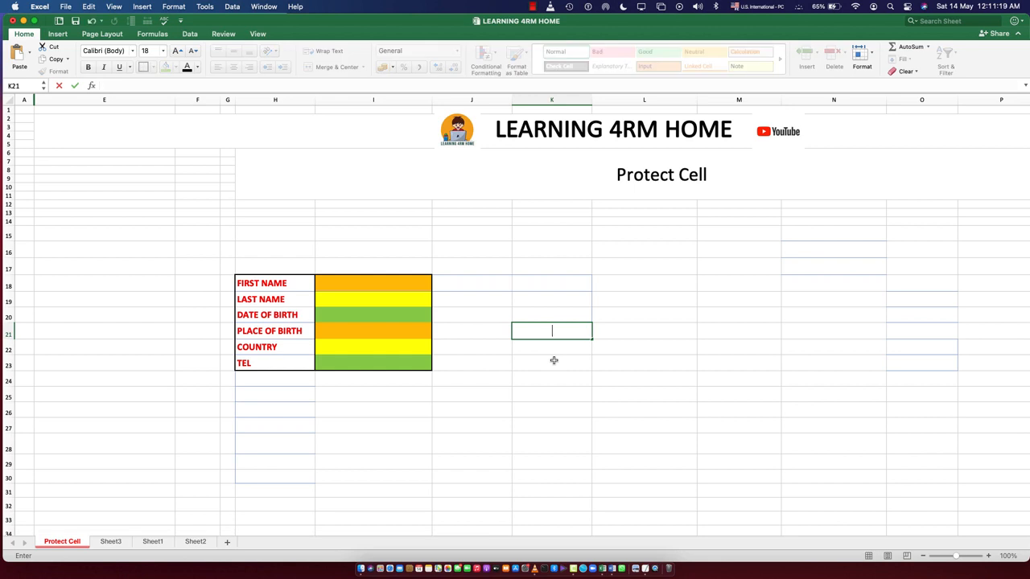
pyautogui.click(332, 315)
pyautogui.write('jj')
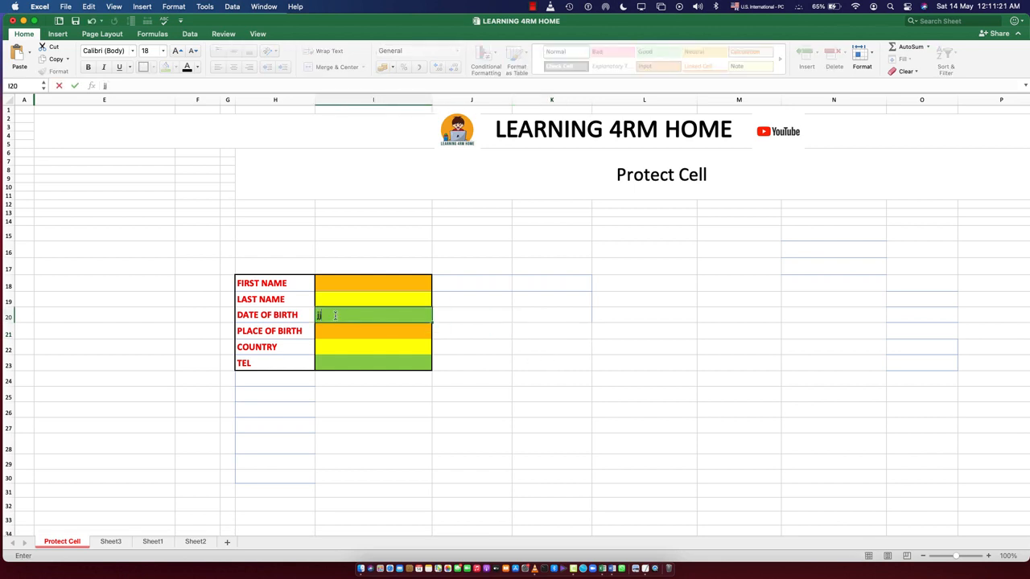
pyautogui.click(456, 456)
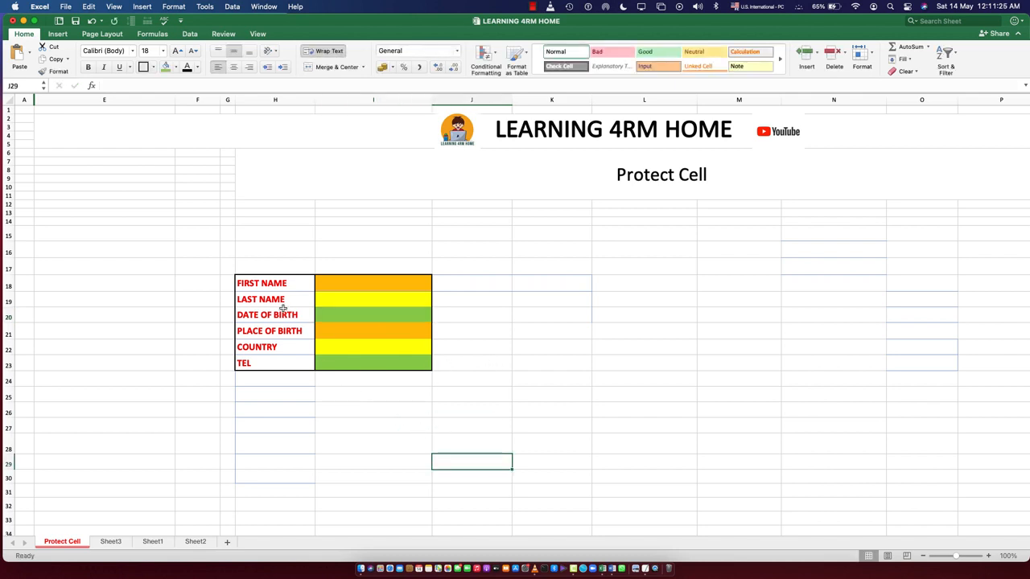
# Select the form's entry cells I18:I23 and check their protection settings, closing them without changes
pyautogui.moveTo(353, 286); pyautogui.dragTo(353, 360)
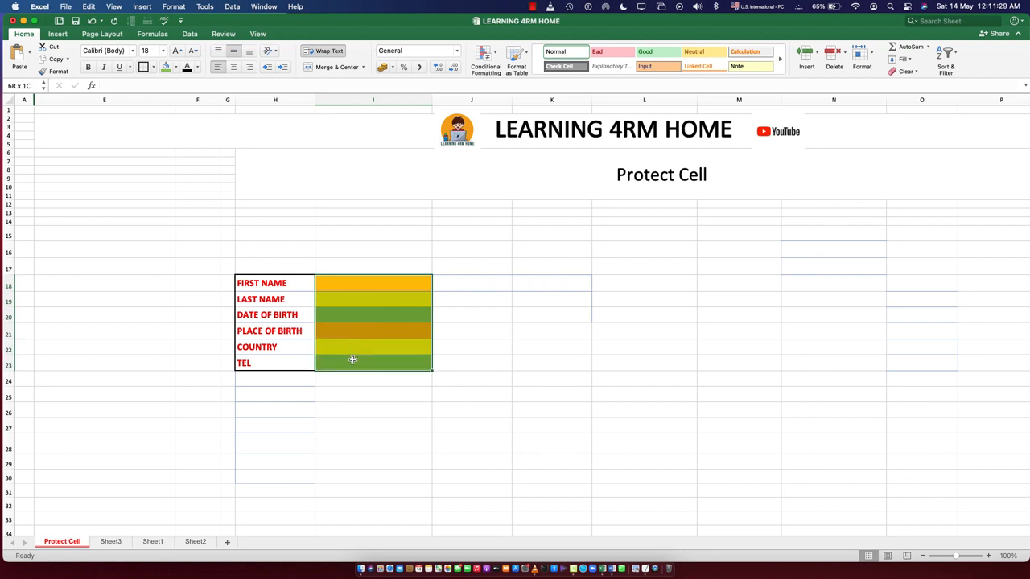
pyautogui.rightClick(360, 323)
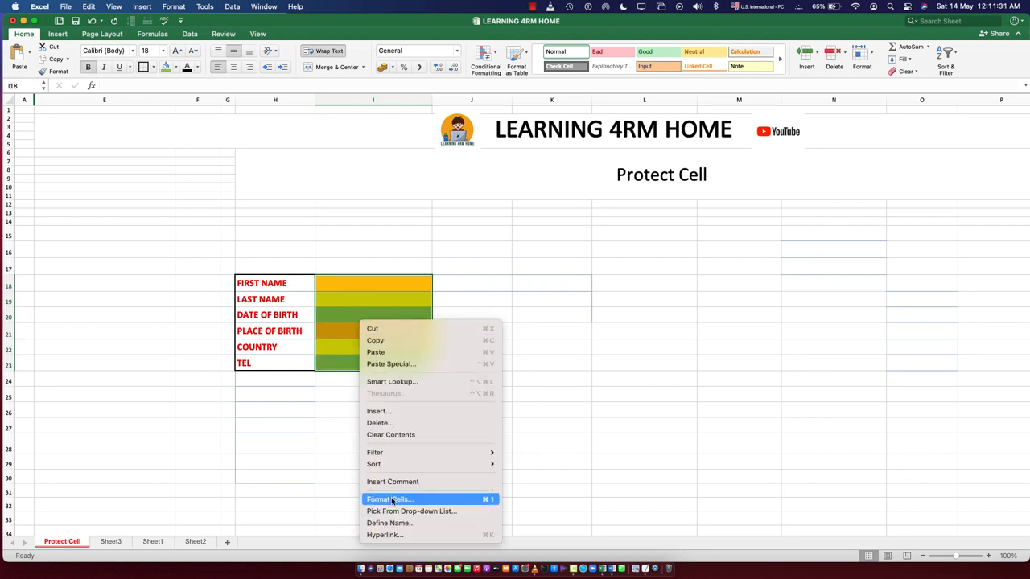
pyautogui.click(245, 500)
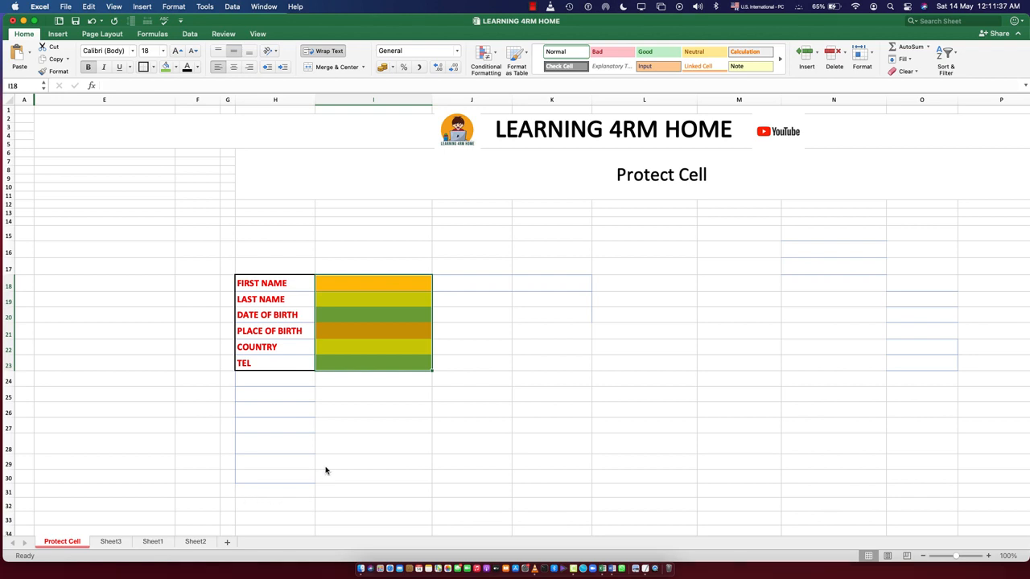
pyautogui.press('super+1')
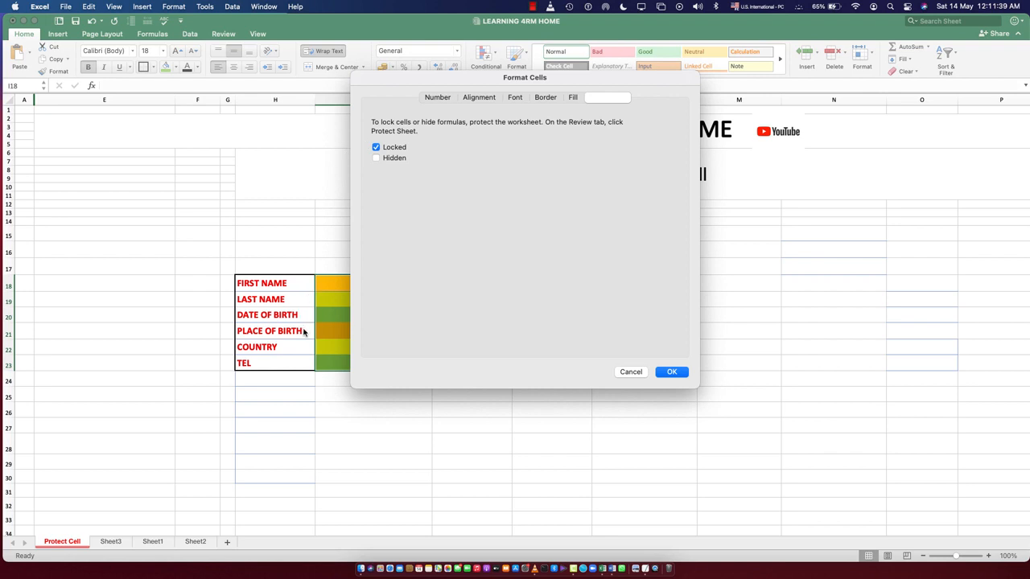
pyautogui.click(626, 373)
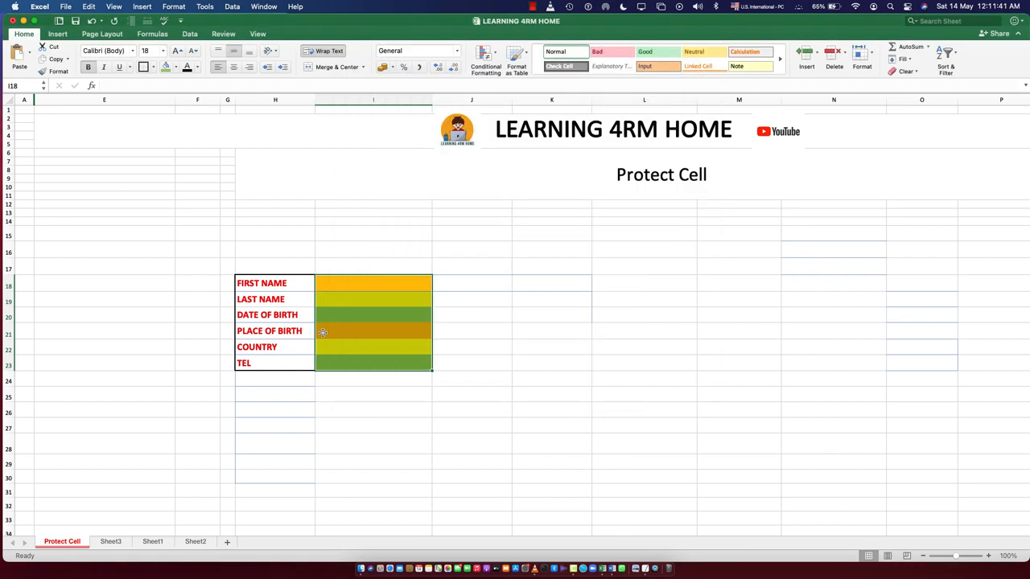
# Unlock the form's entry cells I18:I23 by turning off their Locked protection option
pyautogui.click(872, 61)
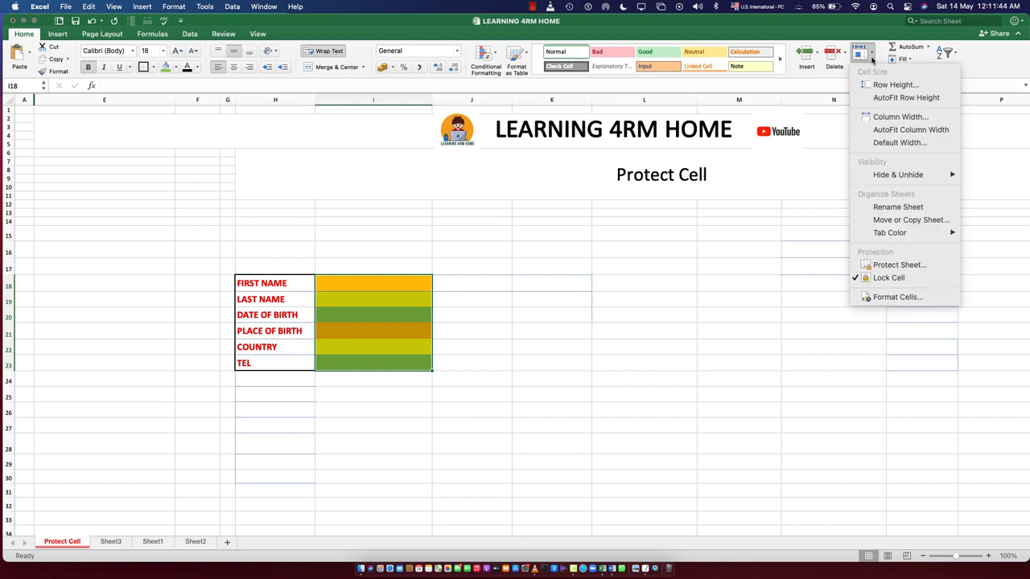
pyautogui.click(889, 299)
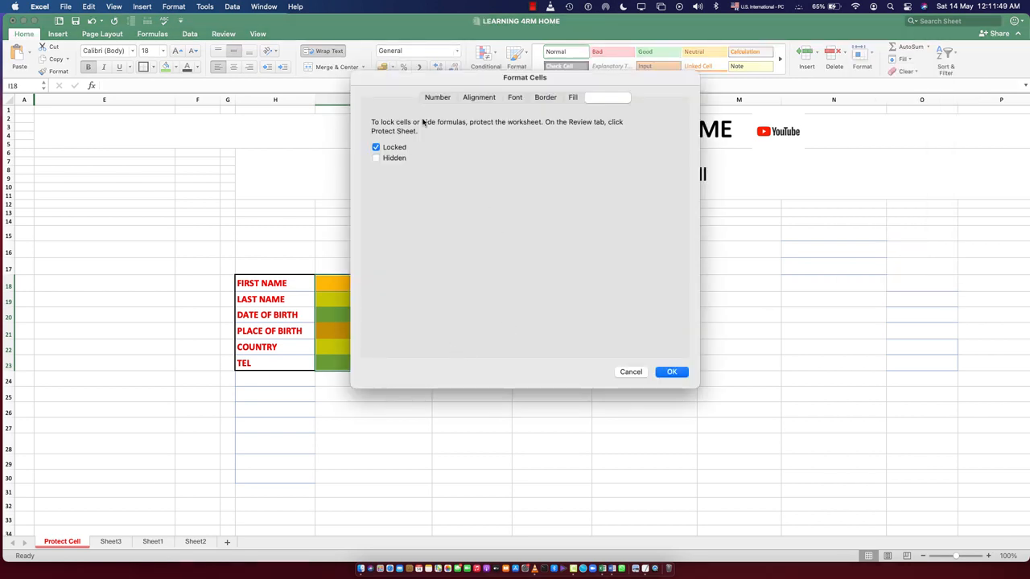
pyautogui.moveTo(430, 78); pyautogui.dragTo(588, 232)
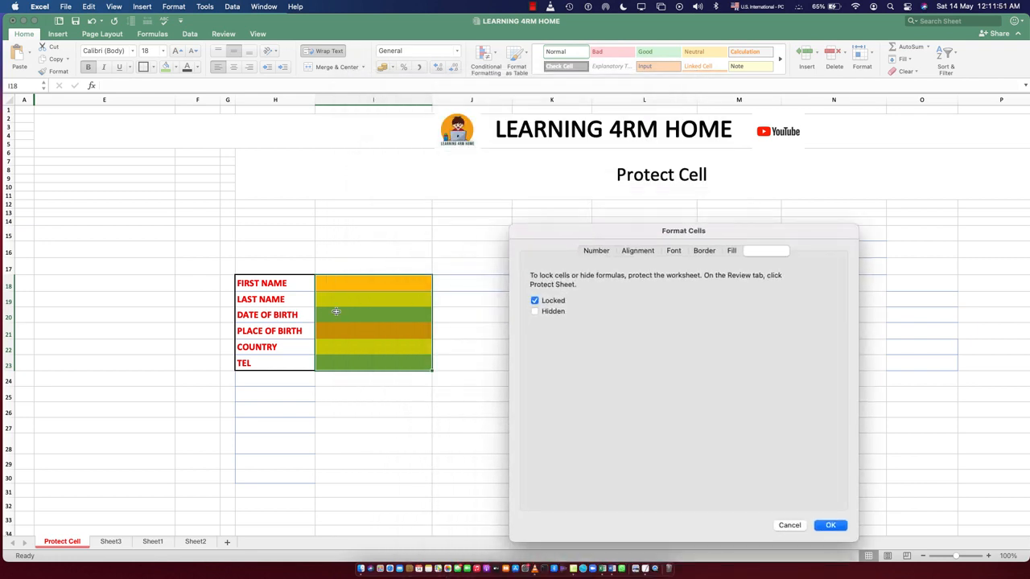
pyautogui.click(598, 254)
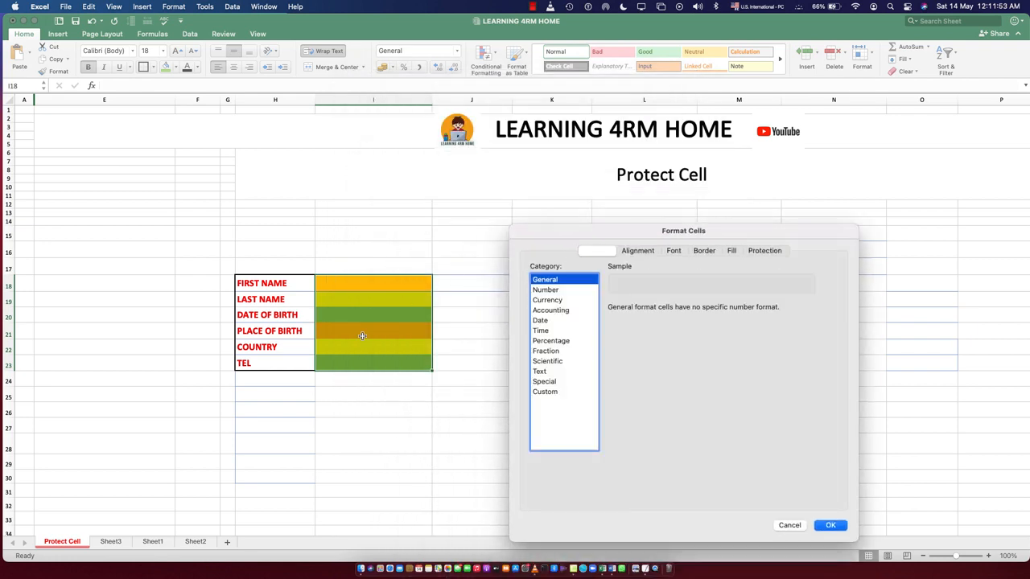
pyautogui.click(765, 253)
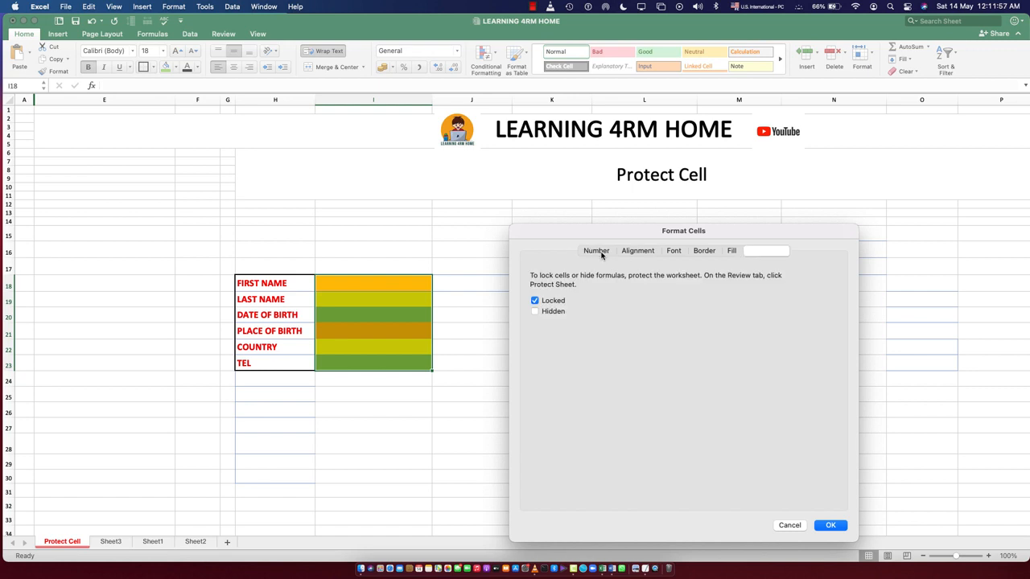
pyautogui.click(599, 251)
pyautogui.click(765, 251)
pyautogui.click(831, 525)
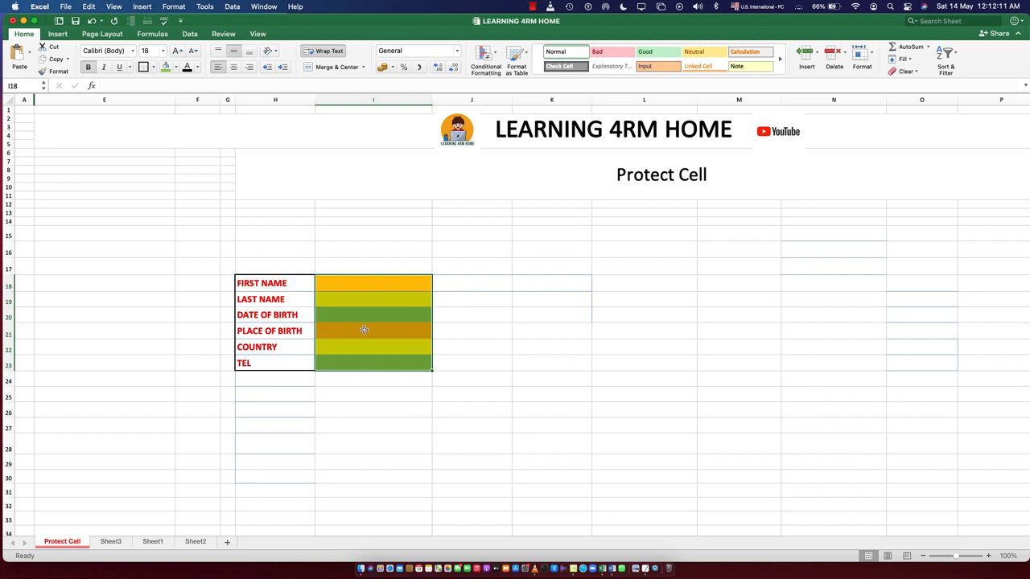
pyautogui.click(393, 435)
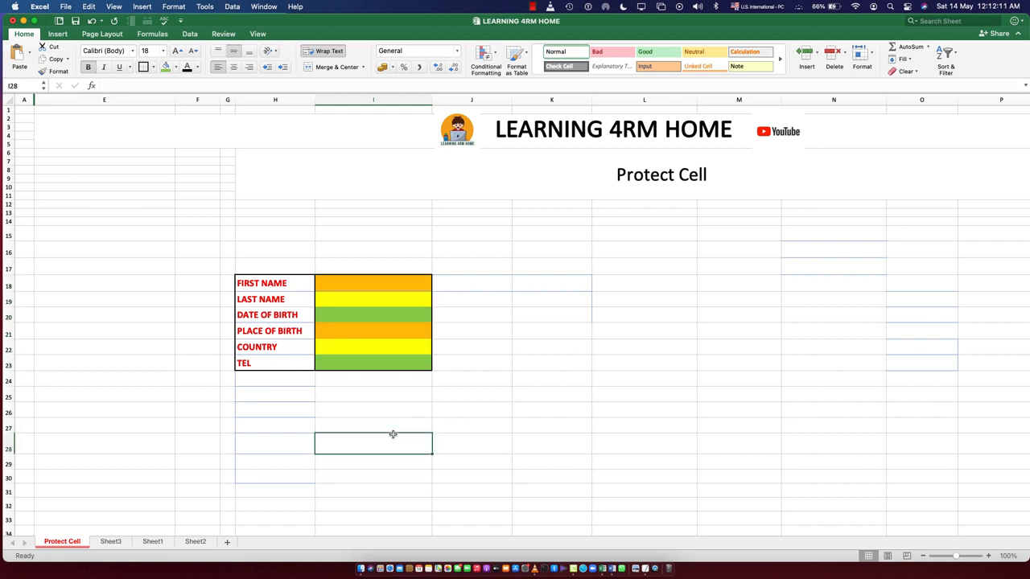
# Protect the Protect Cell sheet by entering and verifying a sheet password, keeping the selected user permissions
pyautogui.rightClick(67, 546)
pyautogui.click(90, 491)
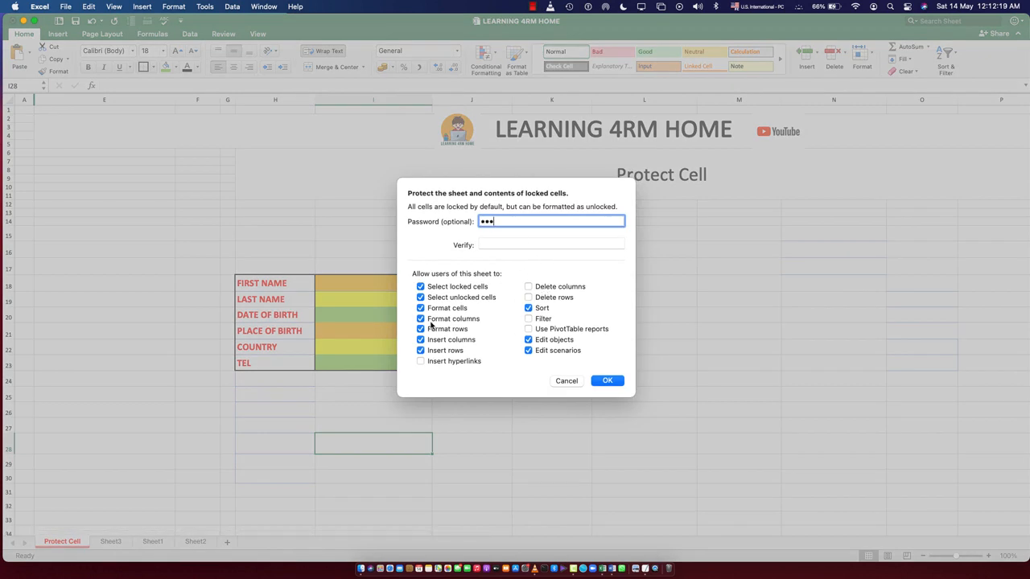
pyautogui.click(497, 244)
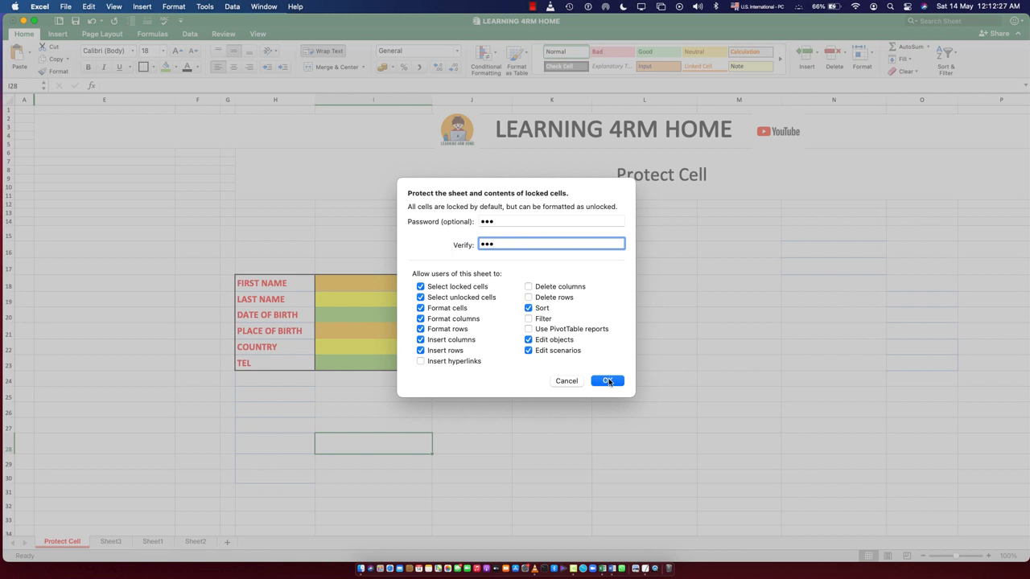
pyautogui.click(608, 381)
# Try to edit locked cells K28 and M16 and the PLACE OF BIRTH and TEL labels on the protected sheet
pyautogui.click(563, 458)
pyautogui.doubleClick(554, 447)
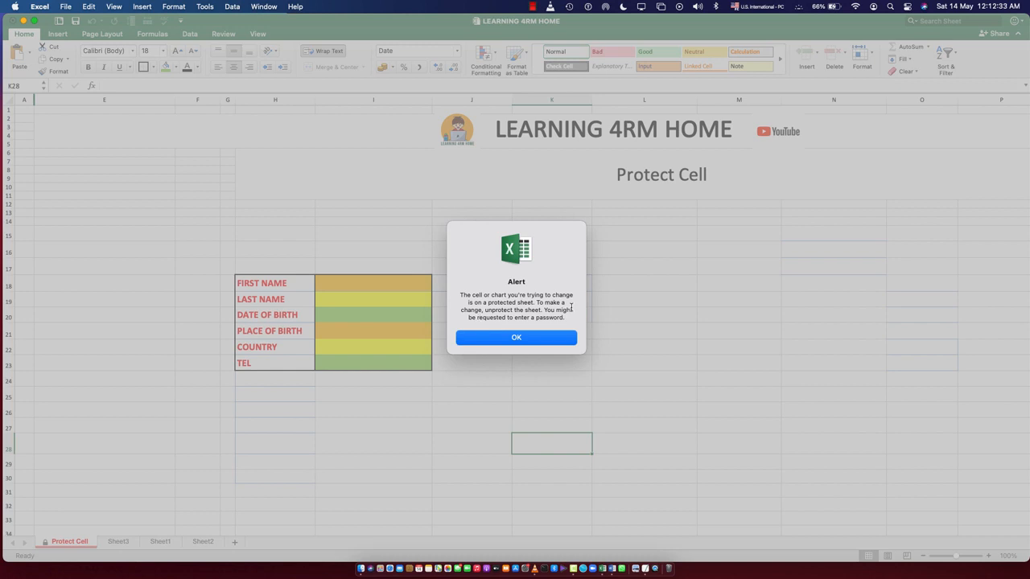
pyautogui.click(514, 337)
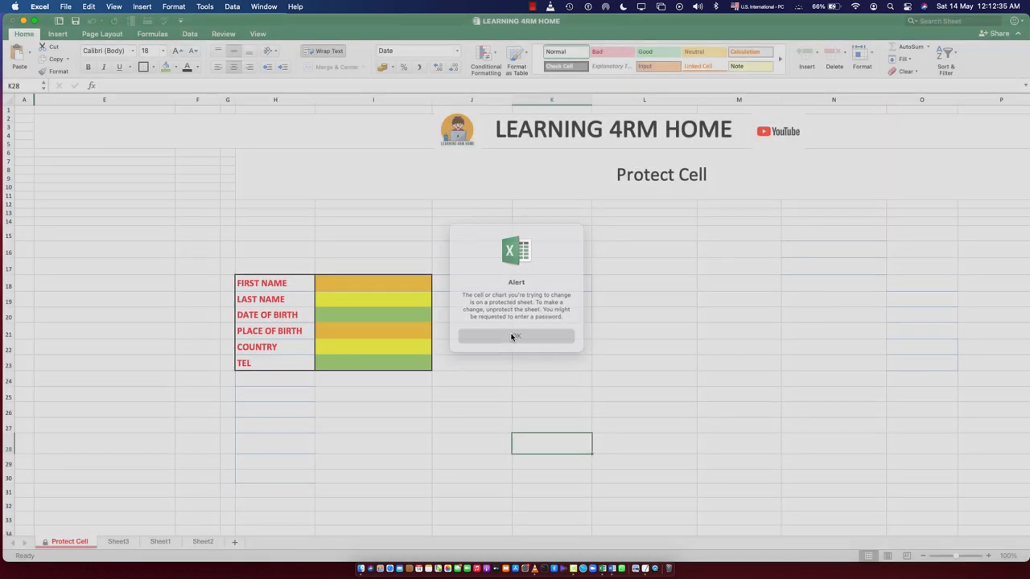
pyautogui.doubleClick(276, 329)
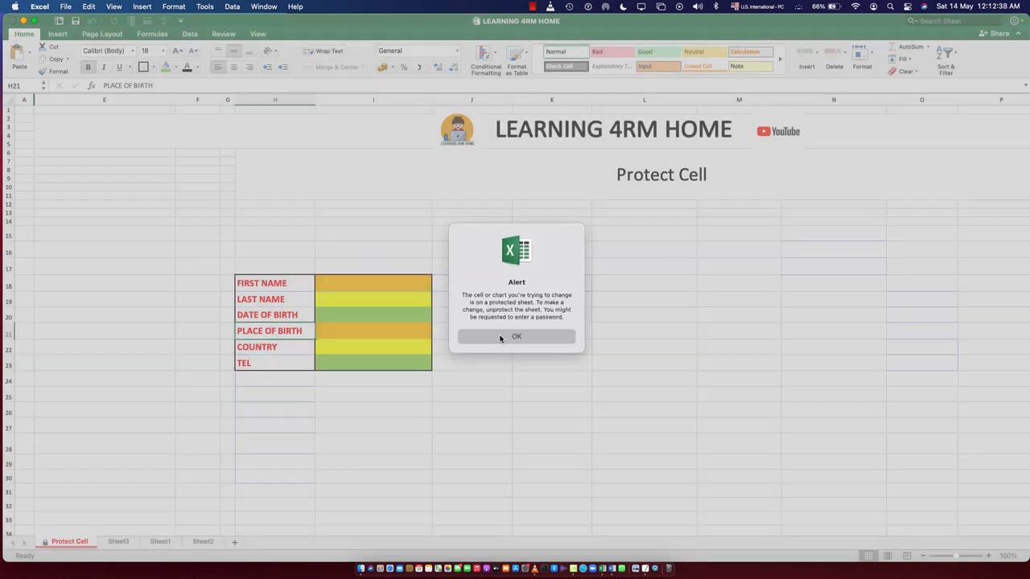
pyautogui.click(500, 338)
pyautogui.doubleClick(270, 362)
pyautogui.click(498, 338)
pyautogui.click(627, 254)
pyautogui.click(700, 223)
pyautogui.doubleClick(731, 248)
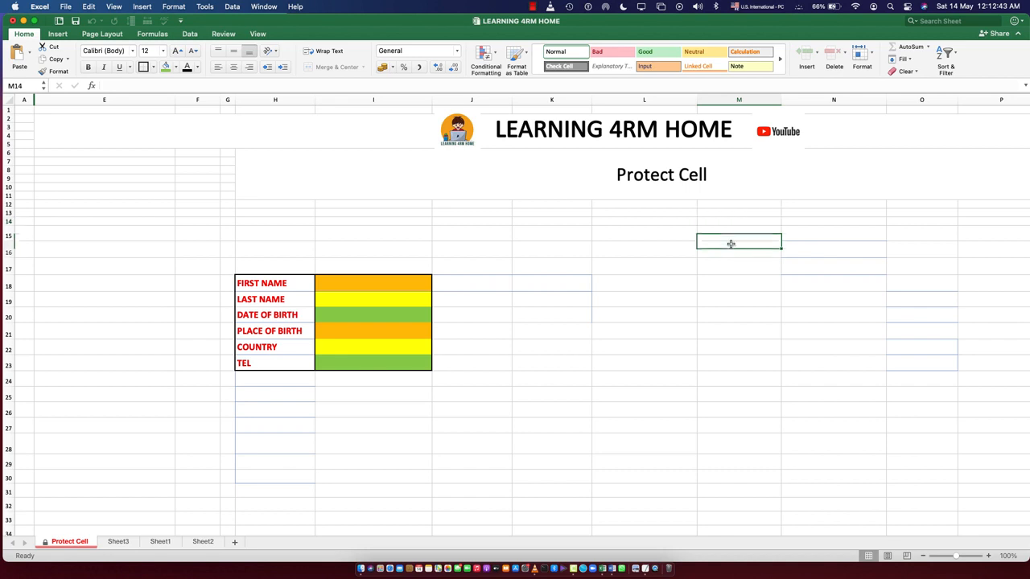
pyautogui.click(570, 338)
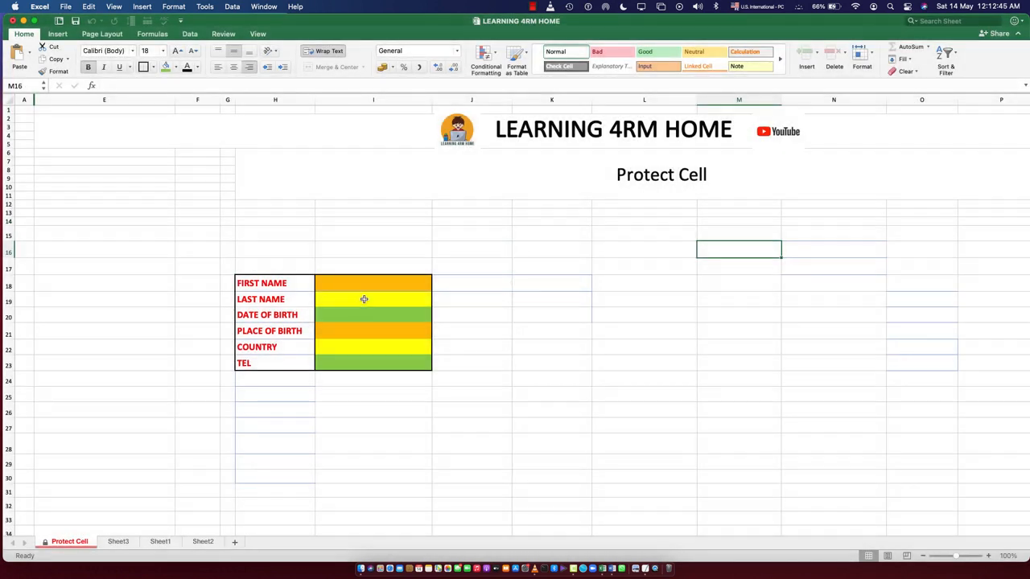
# Enter a sample first name in cell I18 and a last name in cell I19
pyautogui.doubleClick(363, 283)
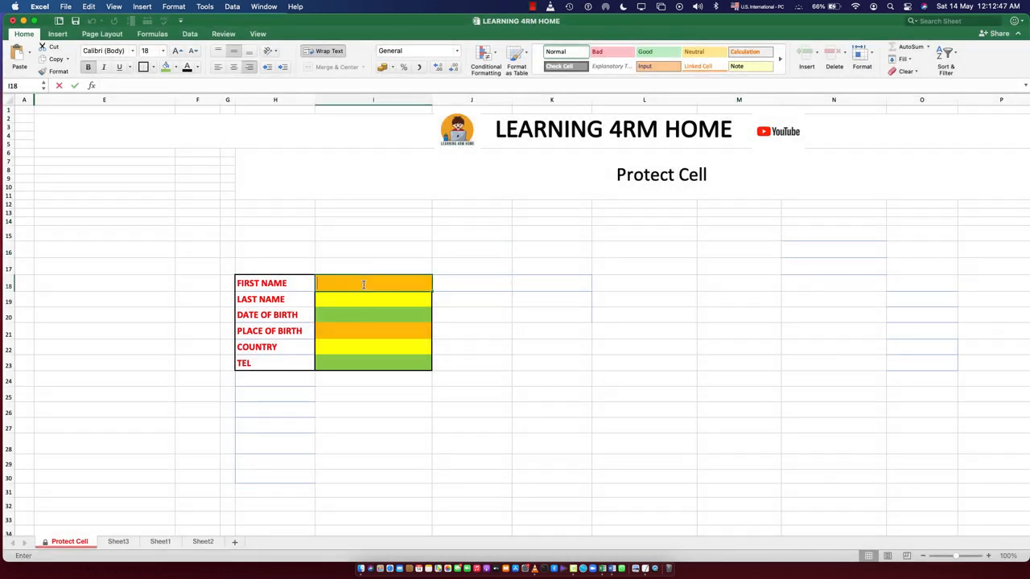
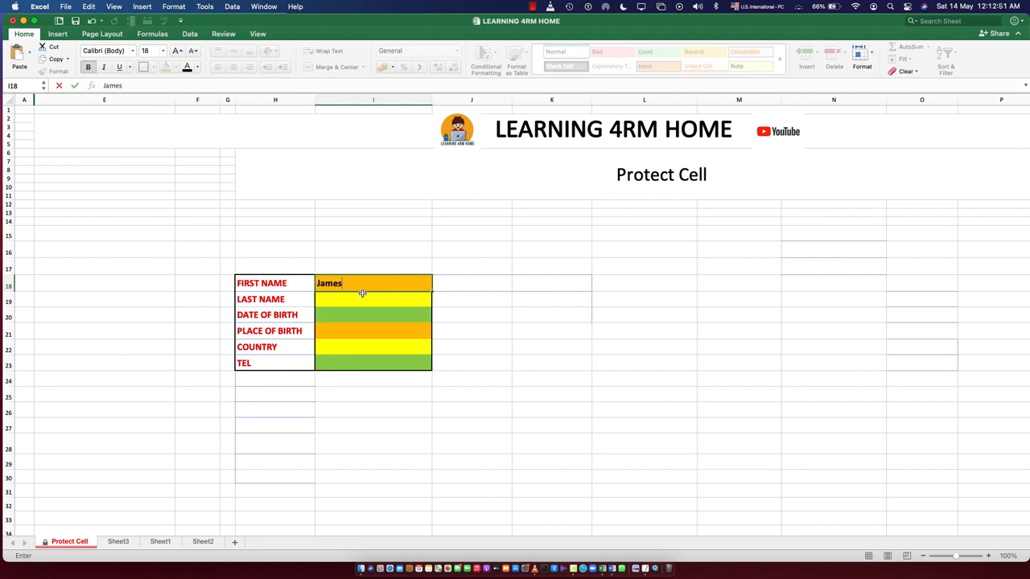
pyautogui.press('Return')
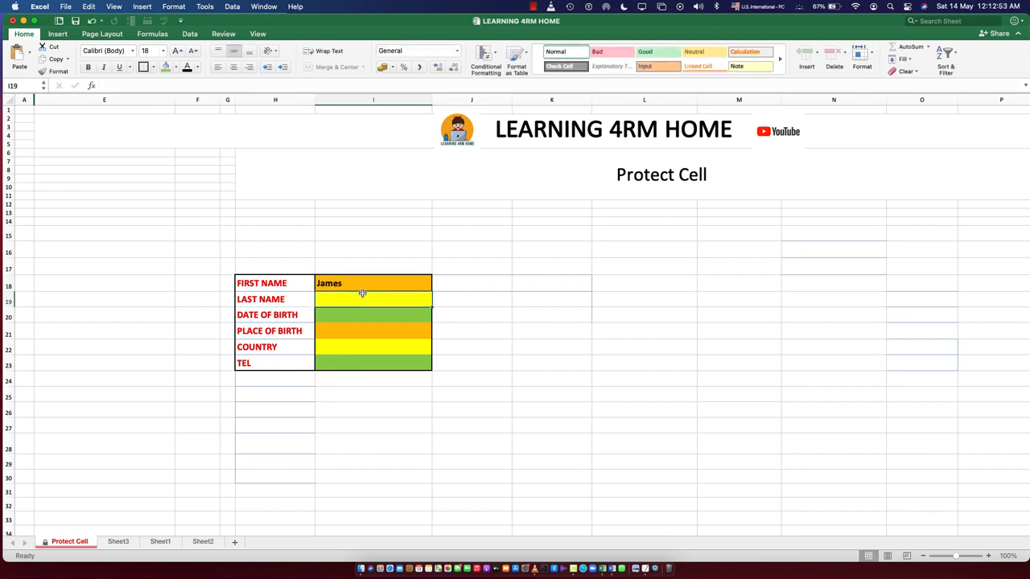
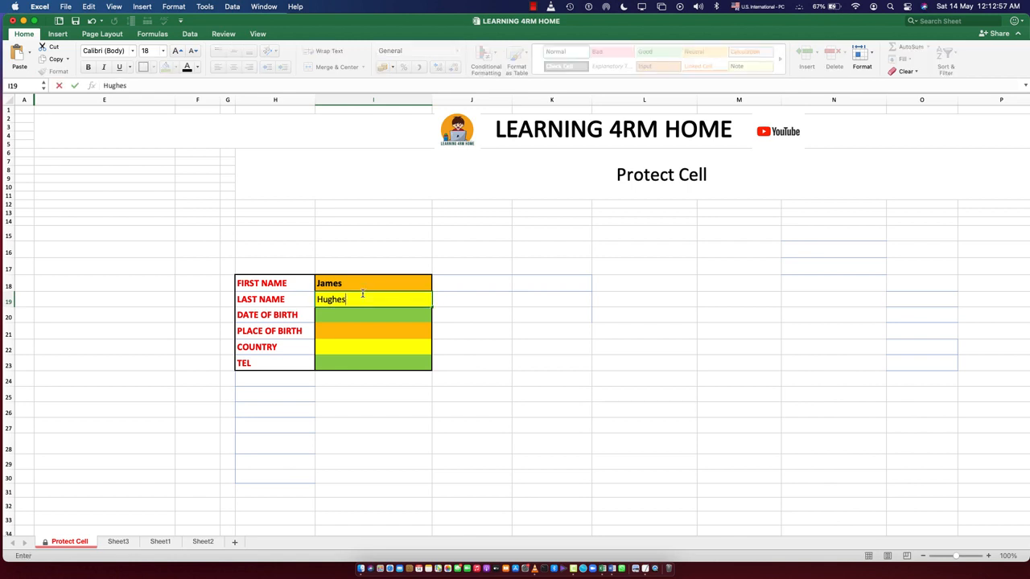
pyautogui.click(346, 317)
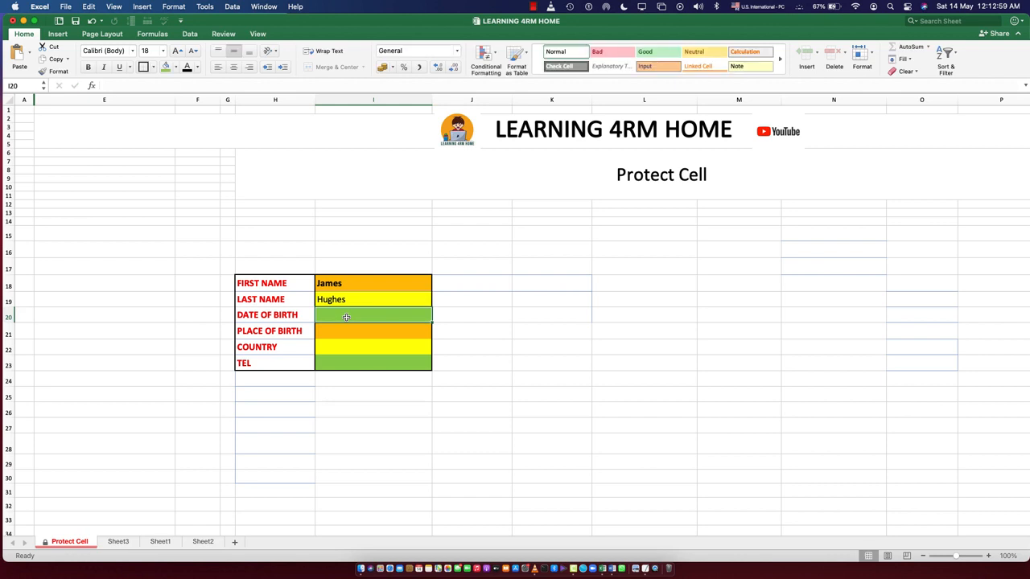
# Make the entry cells I18:I20 uniformly bold
pyautogui.moveTo(350, 290); pyautogui.dragTo(350, 315)
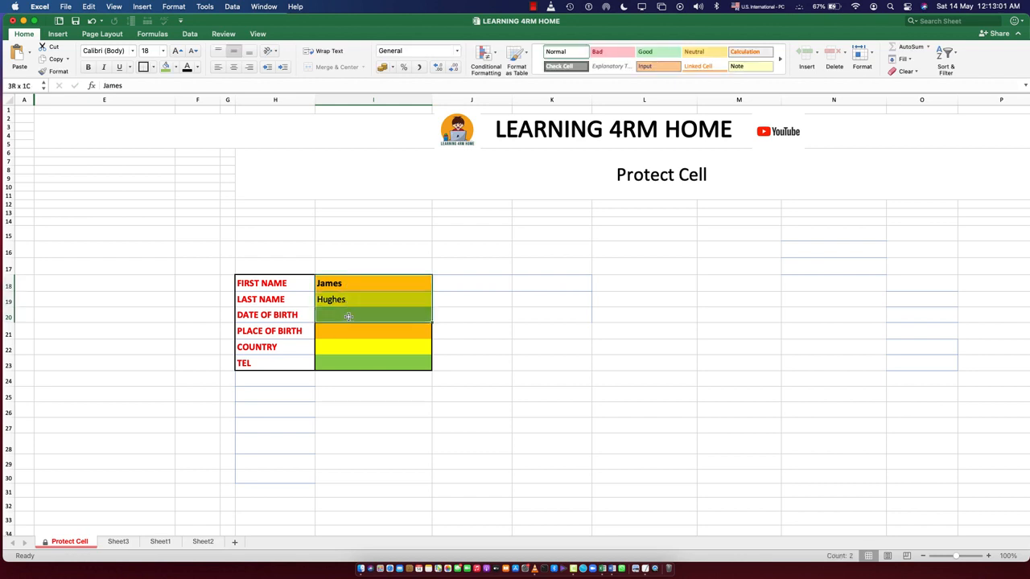
pyautogui.click(90, 70)
pyautogui.click(90, 70)
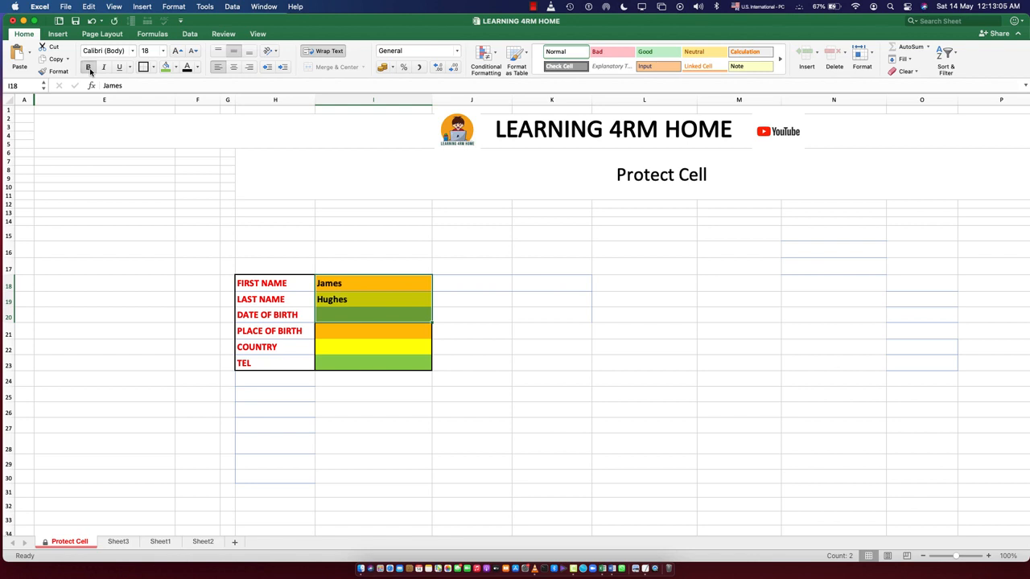
# Toggle bold off and back on for the PLACE OF BIRTH label, and try to edit the COUNTRY label
pyautogui.click(266, 314)
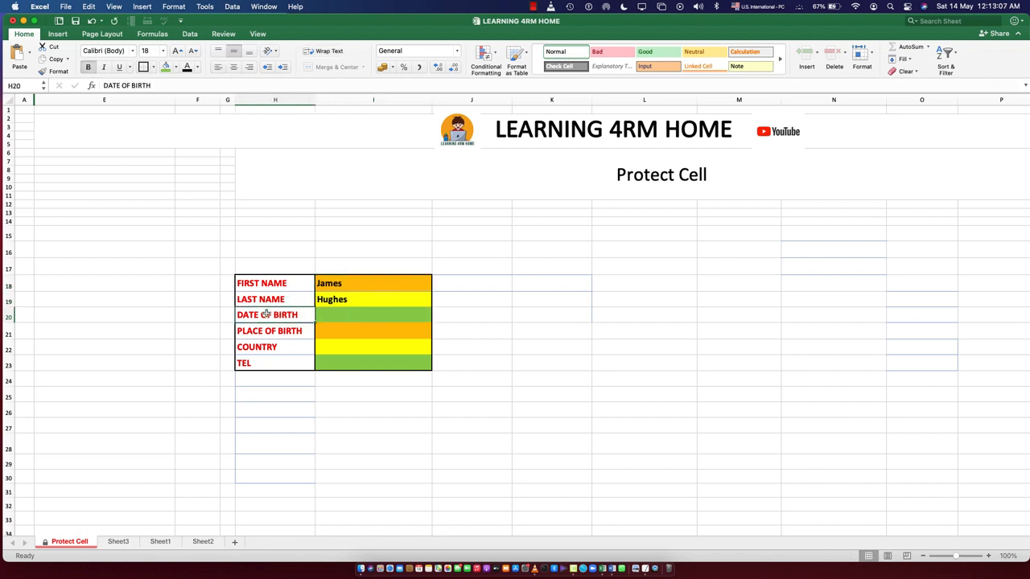
pyautogui.click(266, 333)
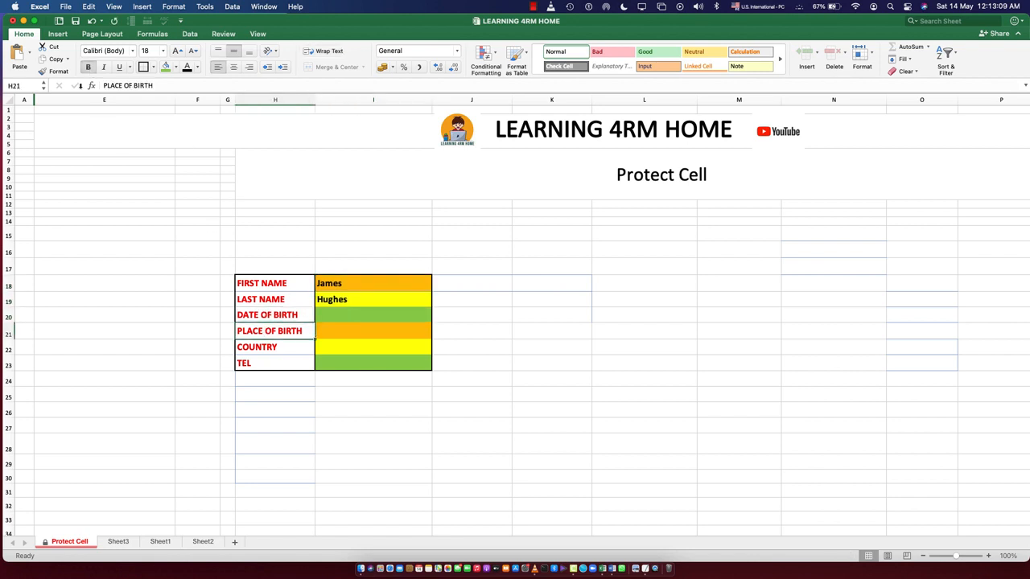
pyautogui.click(89, 67)
pyautogui.click(88, 68)
pyautogui.doubleClick(264, 347)
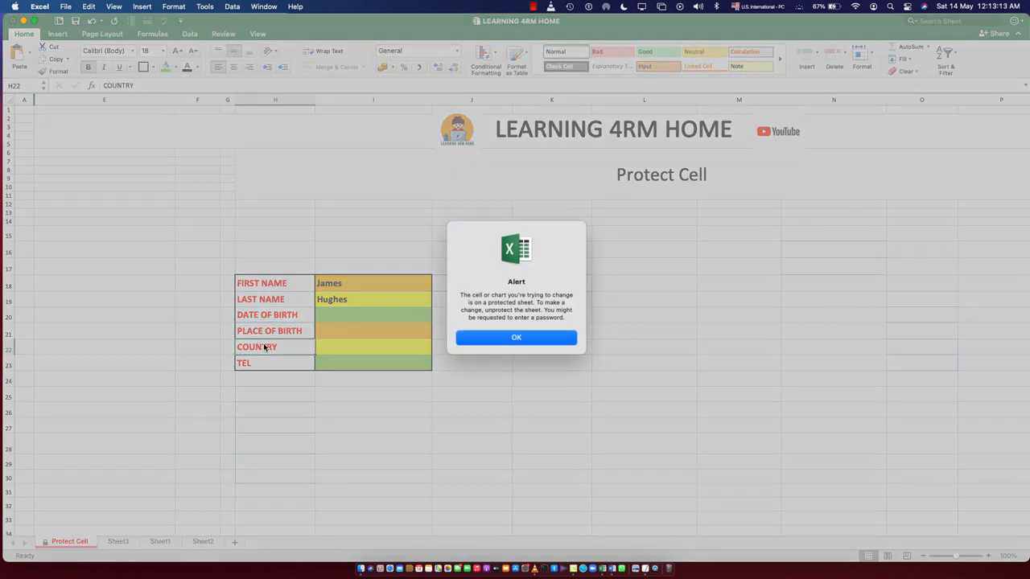
# Dismiss the protection alert and unprotect the Protect Cell sheet by entering the sheet password
pyautogui.click(482, 338)
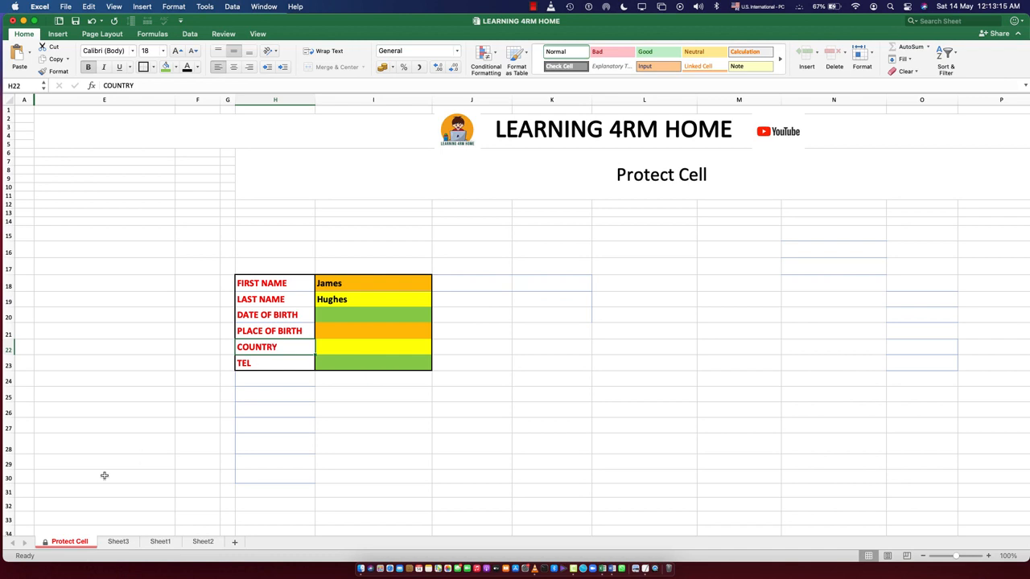
pyautogui.rightClick(68, 541)
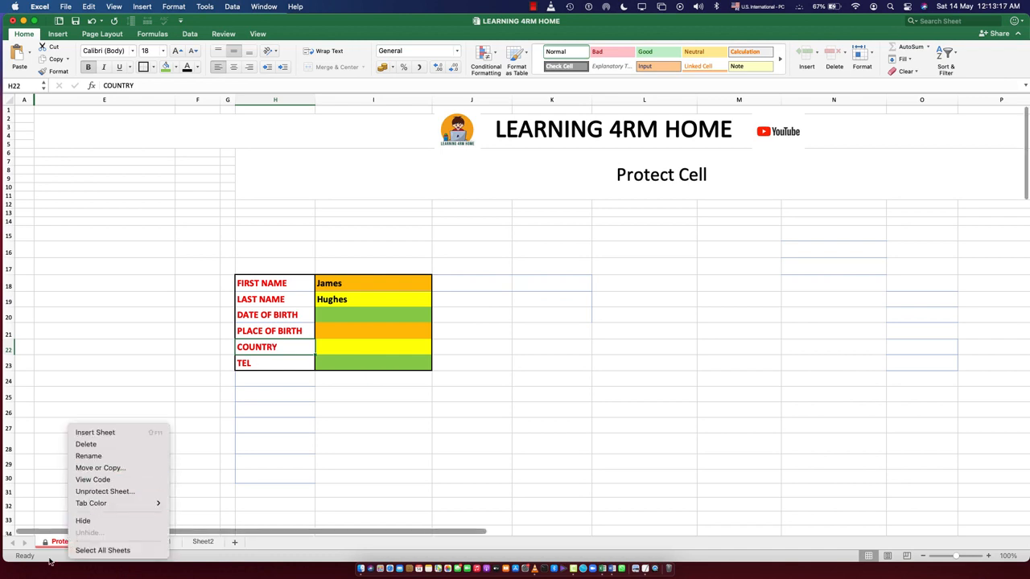
pyautogui.click(88, 491)
pyautogui.write('12')
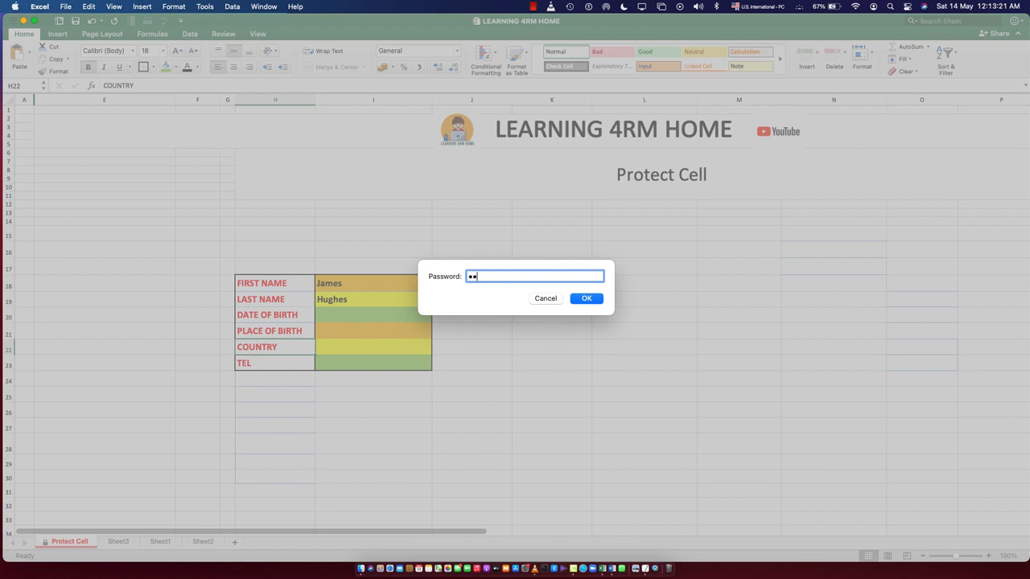
pyautogui.write('3')
pyautogui.press('Return')
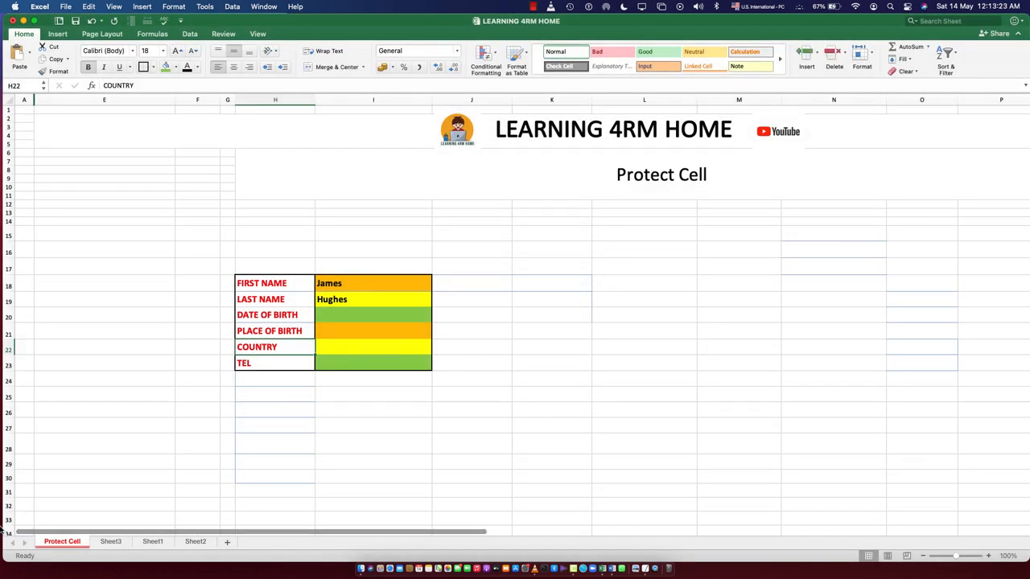
# Protect the Protect Cell sheet again, disallowing cell, column and row formatting, column and row insertion, and sorting
pyautogui.rightClick(61, 545)
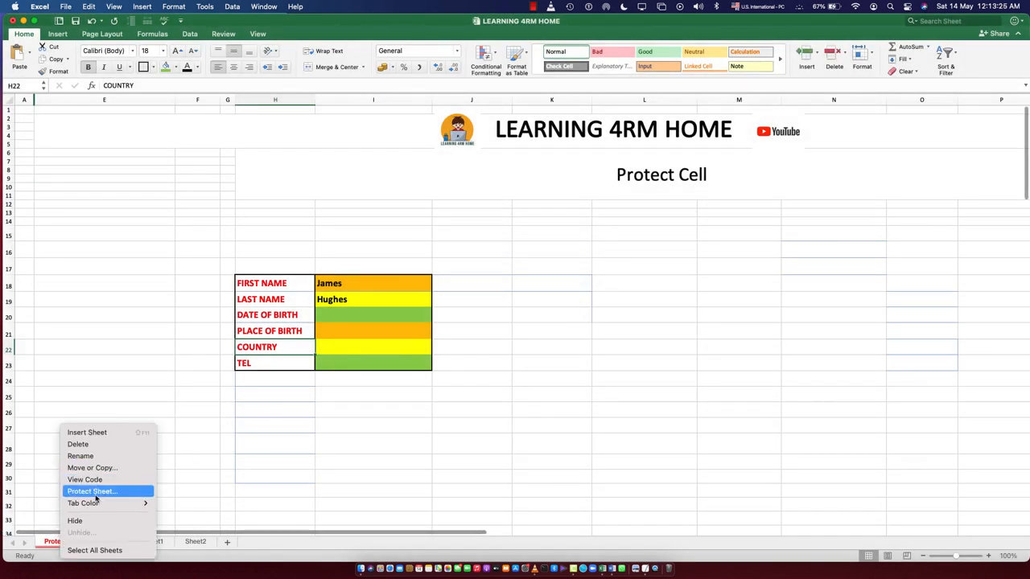
pyautogui.click(95, 493)
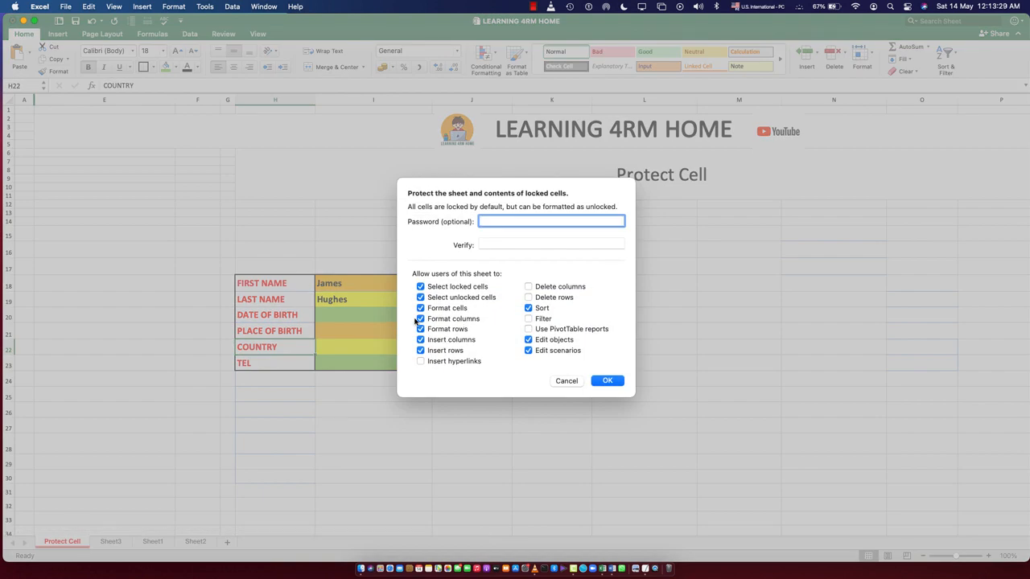
pyautogui.click(420, 319)
pyautogui.click(420, 329)
pyautogui.click(420, 339)
pyautogui.click(421, 352)
pyautogui.click(528, 308)
pyautogui.click(616, 385)
# Check whether formatting commands are available for the LAST NAME label and the entry cells I20 and I21
pyautogui.click(374, 444)
pyautogui.click(256, 300)
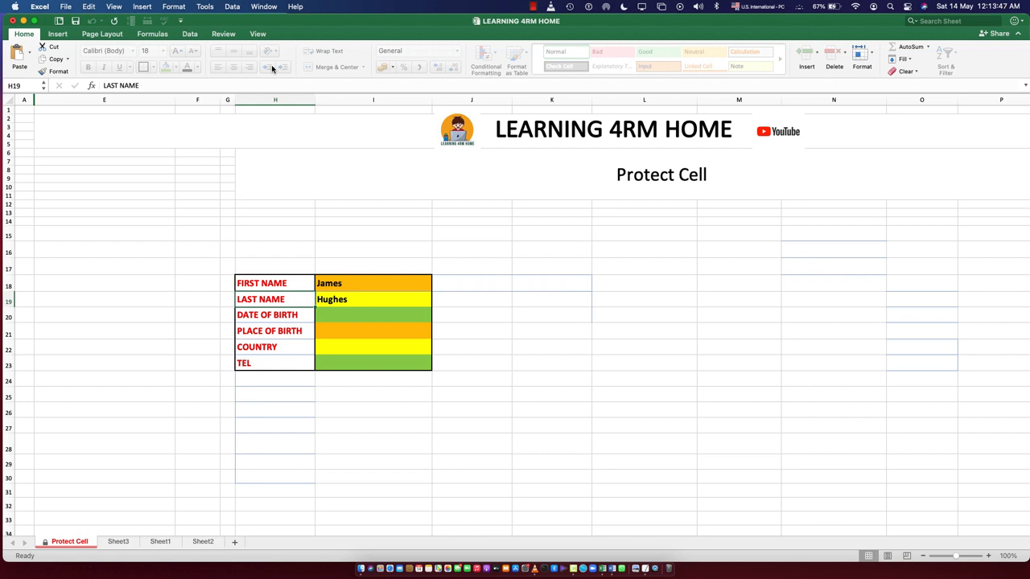
pyautogui.click(355, 326)
pyautogui.click(352, 311)
# Enter fg in cell I20 and try to edit the DATE OF BIRTH label
pyautogui.doubleClick(351, 315)
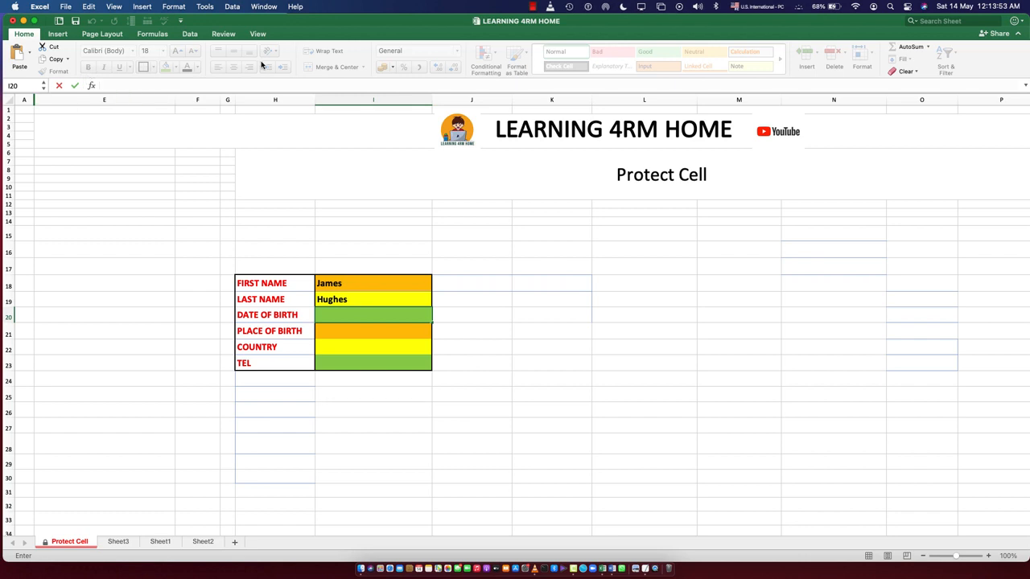
pyautogui.write('fggf')
pyautogui.press('BackSpace')
pyautogui.press('BackSpace')
pyautogui.doubleClick(276, 320)
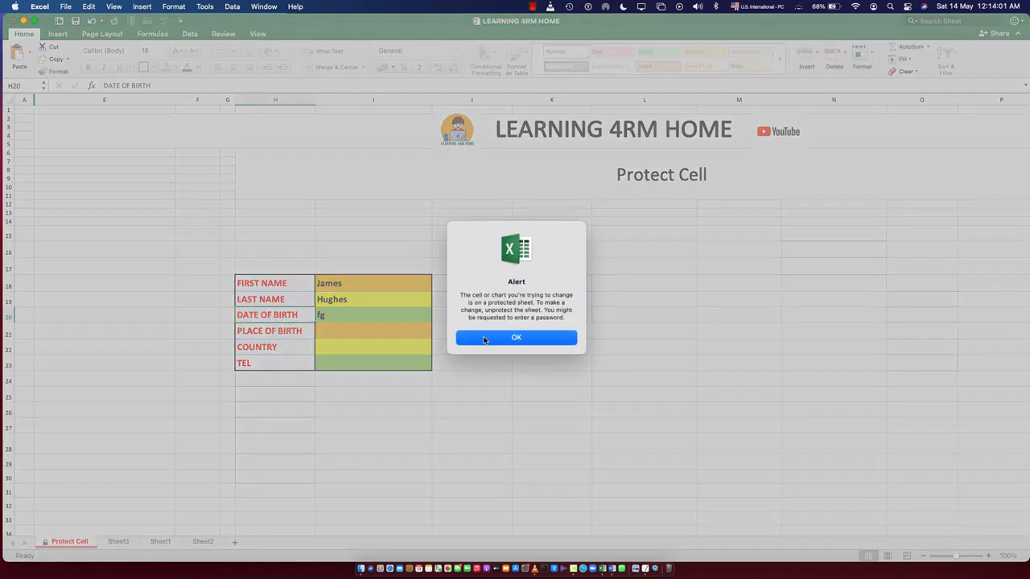
pyautogui.click(484, 339)
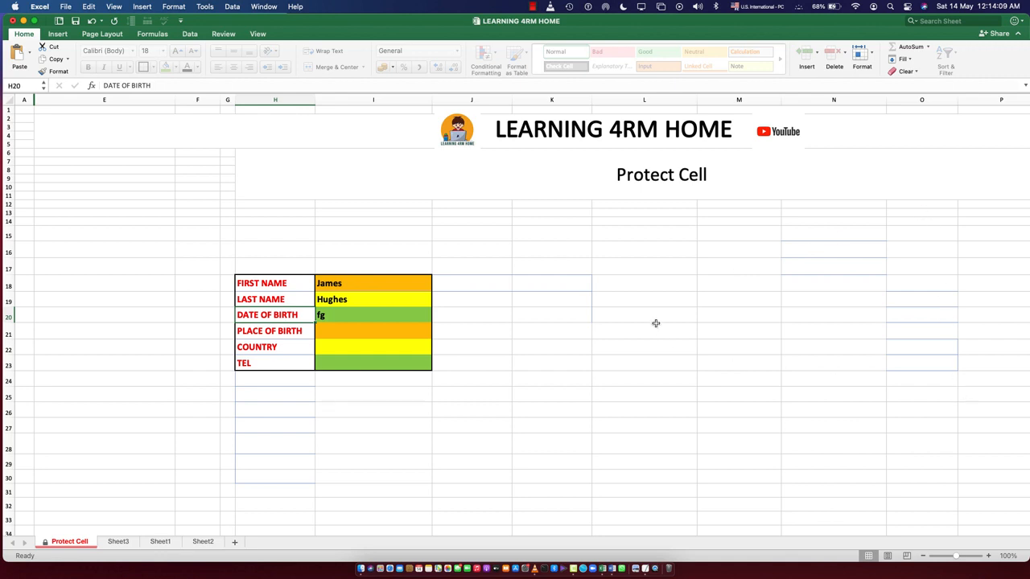
# Check the formatting options for the empty range M18:O31, cell I28 and entry cell I20
pyautogui.moveTo(733, 276)
pyautogui.mouseDown()
pyautogui.moveTo(919, 448)
pyautogui.moveTo(929, 491)
pyautogui.mouseUp()
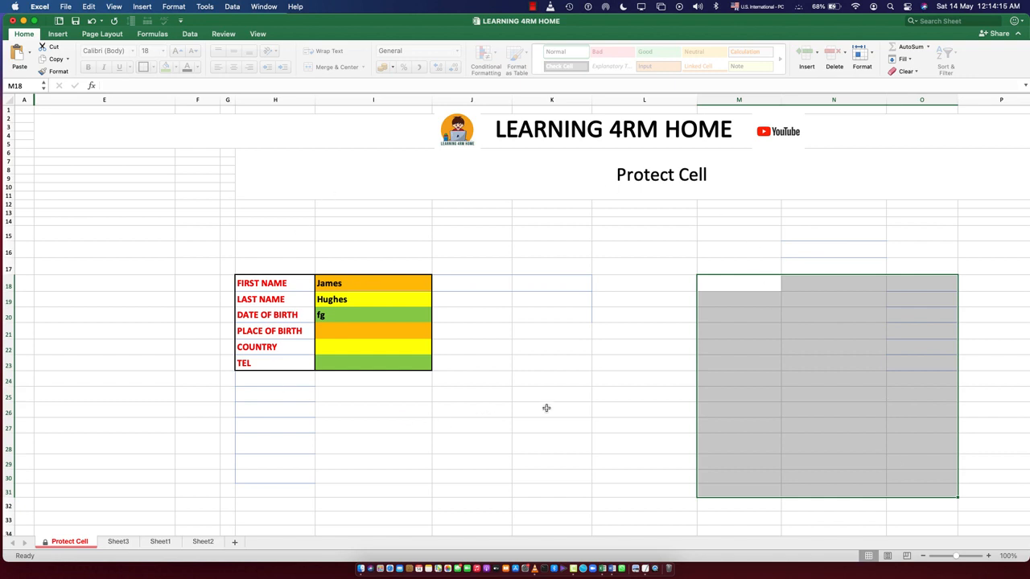
pyautogui.click(374, 441)
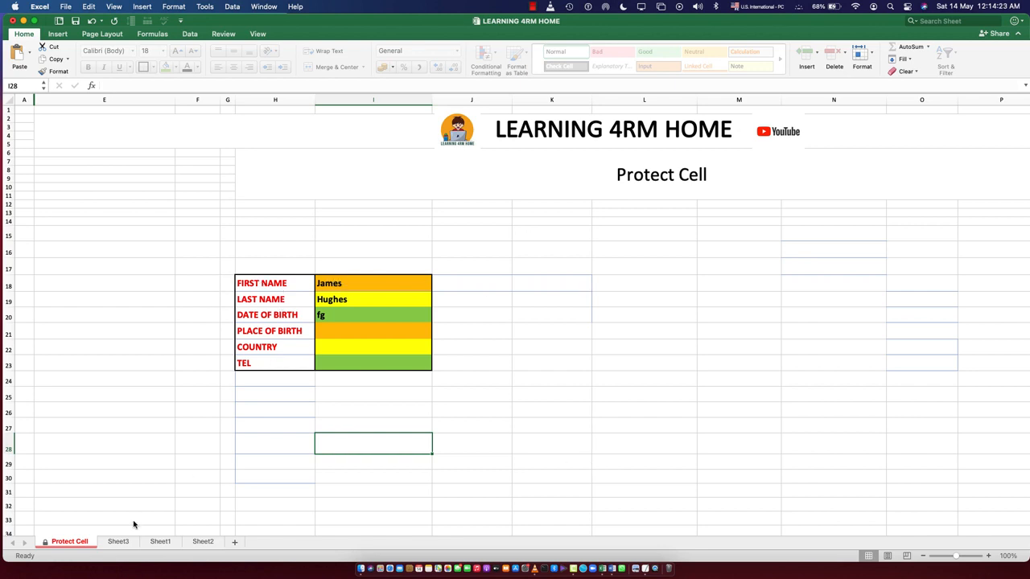
pyautogui.rightClick(367, 318)
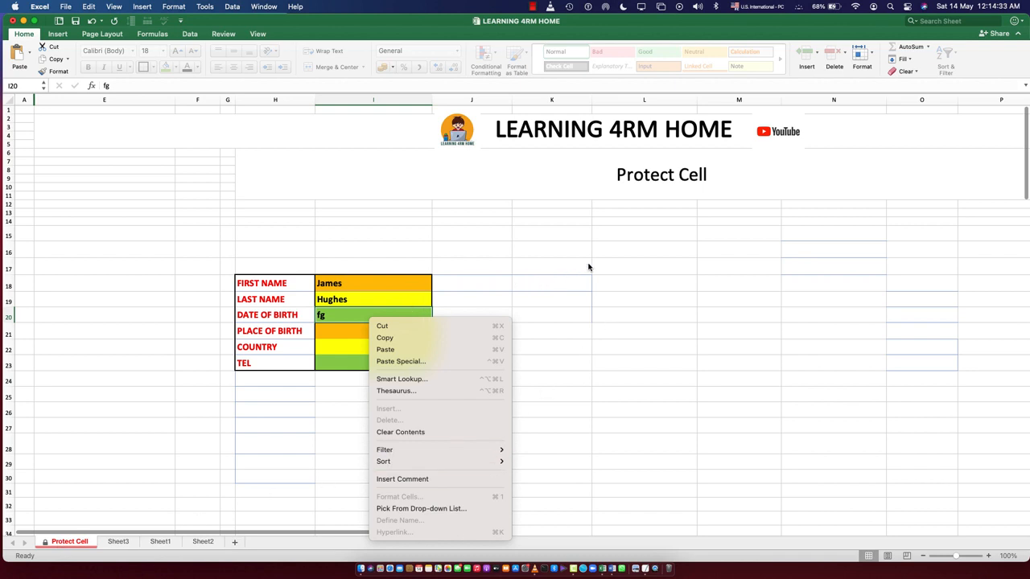
pyautogui.click(642, 272)
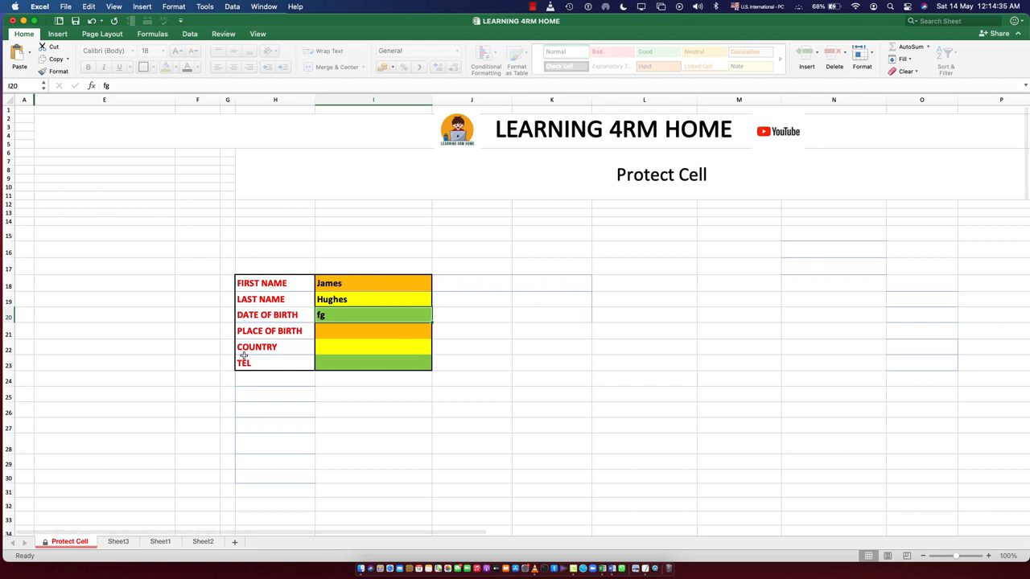